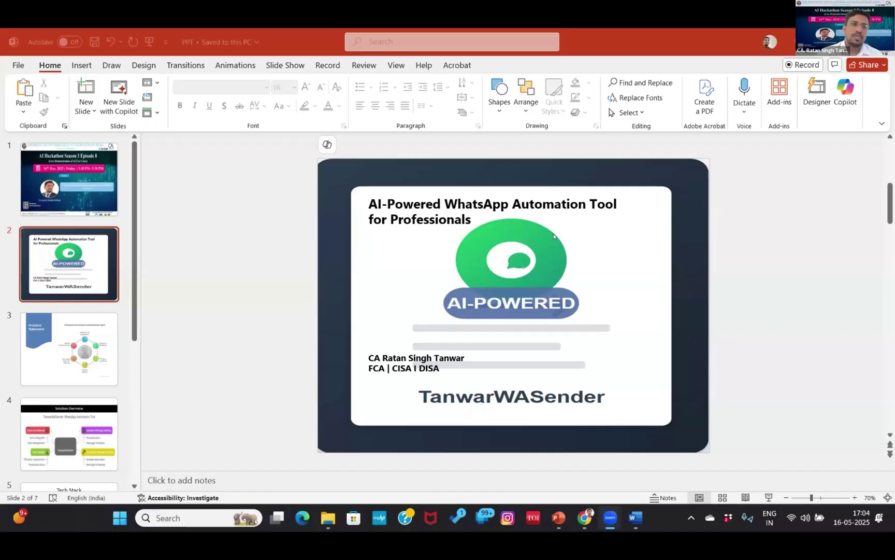
- Bring up slide 3 and run the slideshow to the Problem Statement slide
{"action": "left_click", "coordinate": [62, 359]}
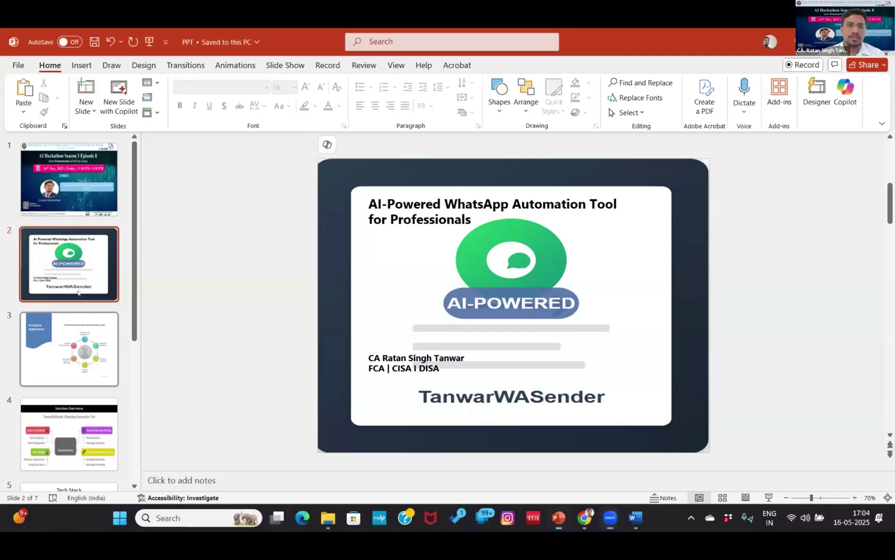
{"action": "left_click", "coordinate": [62, 359]}
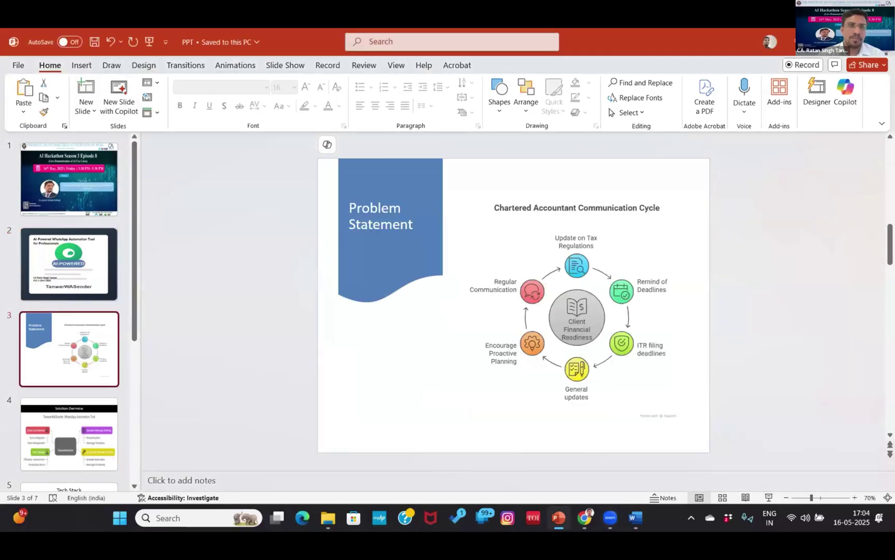
{"action": "scroll", "coordinate": [146, 96], "scroll_direction": "down", "scroll_amount": 6}
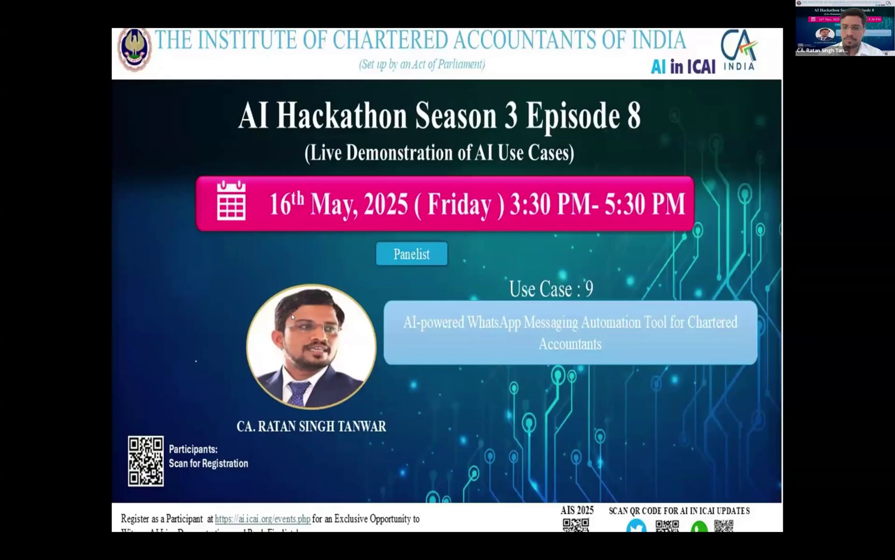
{"action": "left_click", "coordinate": [292, 317]}
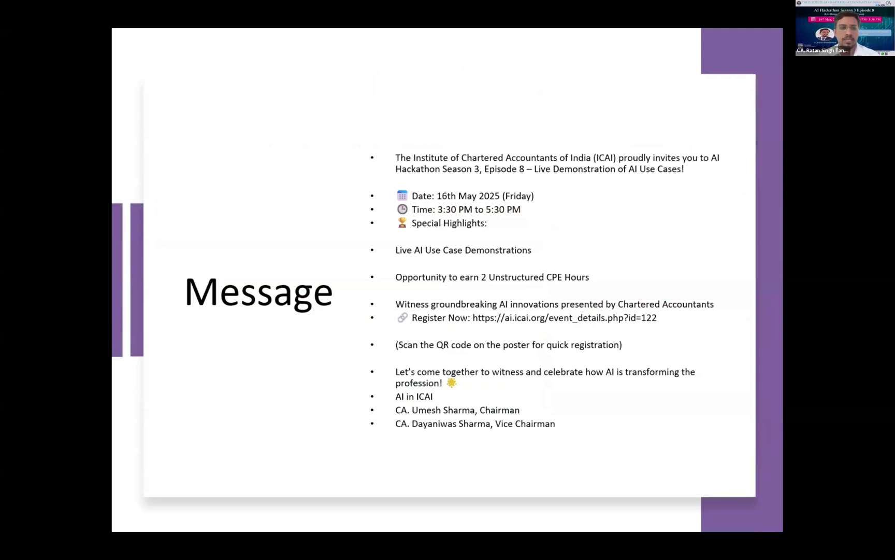
- Press Esc to end the slideshow and return to Normal view on the Message slide
{"action": "key", "text": "Escape"}
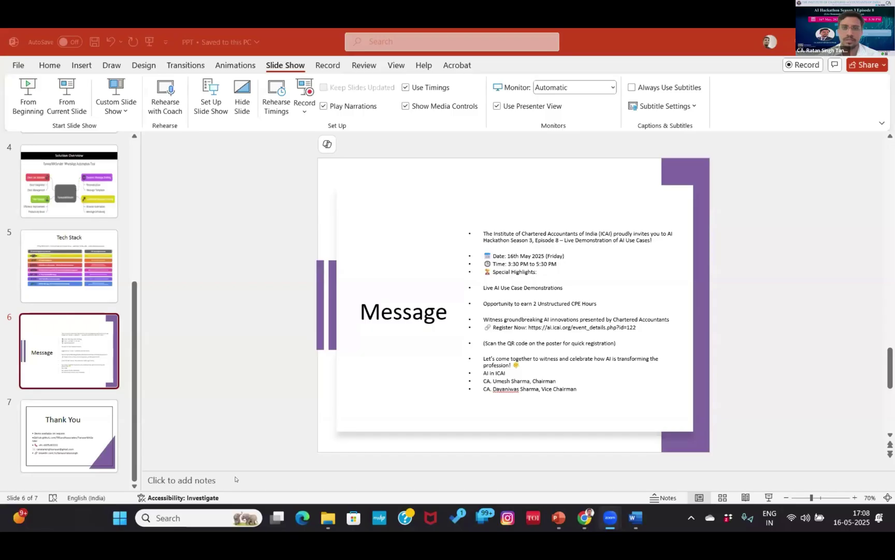
- Switch to the hackathon folder and run the TanwarWASender_Professional Python script
{"action": "key", "text": "alt+Tab"}
{"action": "key", "text": "alt+Tab"}
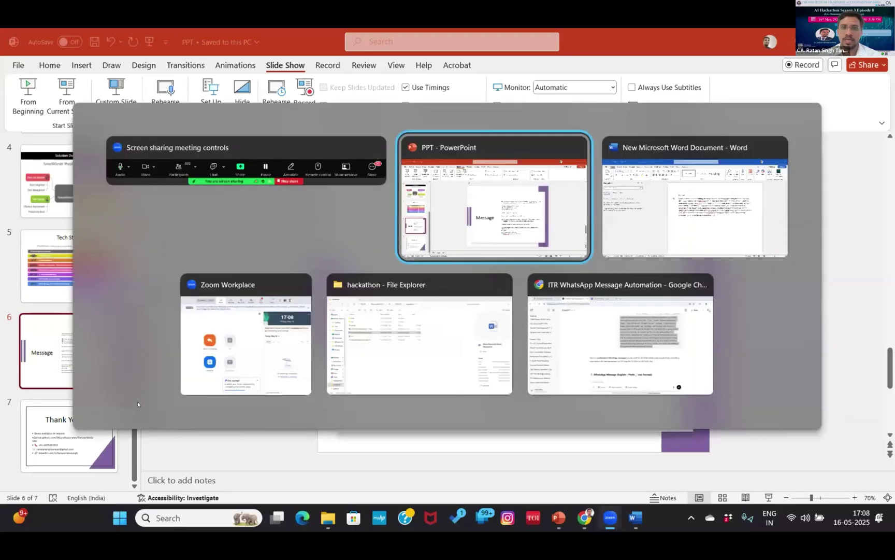
{"action": "key", "text": "alt+Tab"}
{"action": "key", "text": "alt+Tab"}
{"action": "key", "text": "alt+Tab"}
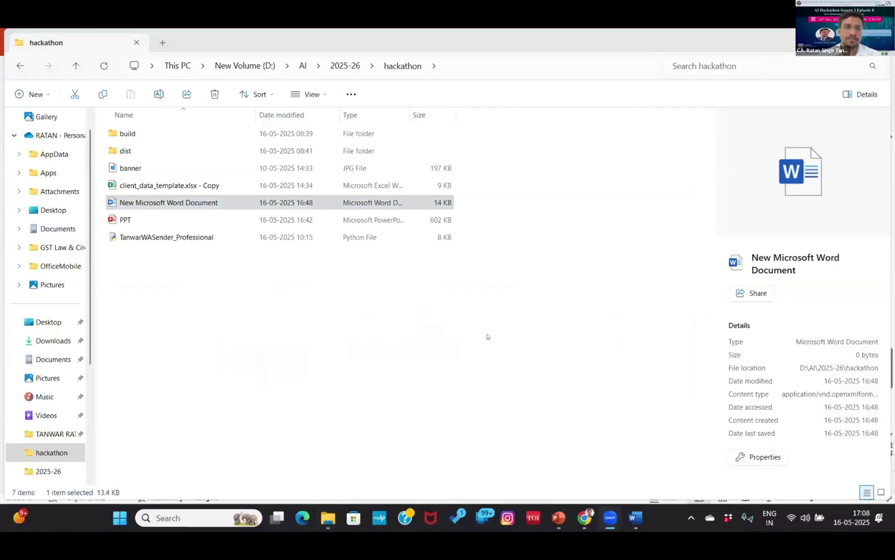
{"action": "left_click", "coordinate": [242, 274]}
{"action": "left_click", "coordinate": [190, 238]}
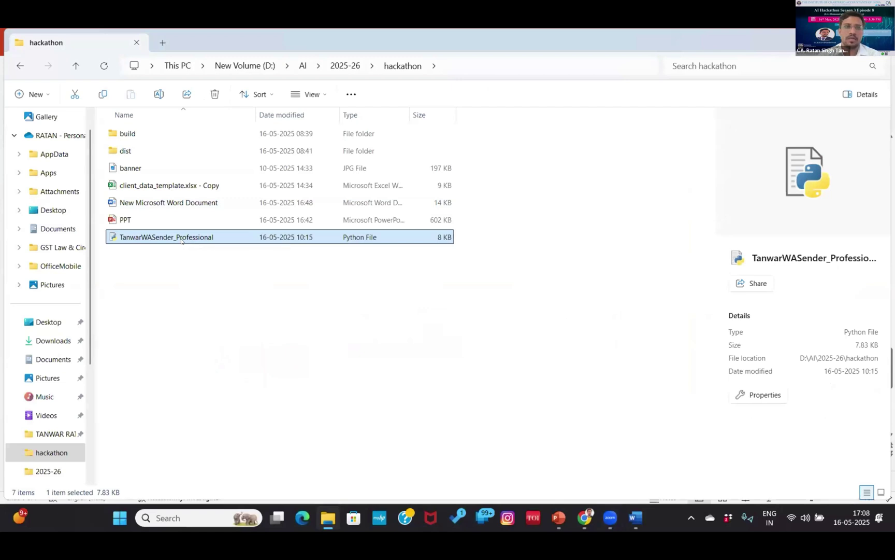
{"action": "double_click", "coordinate": [399, 238]}
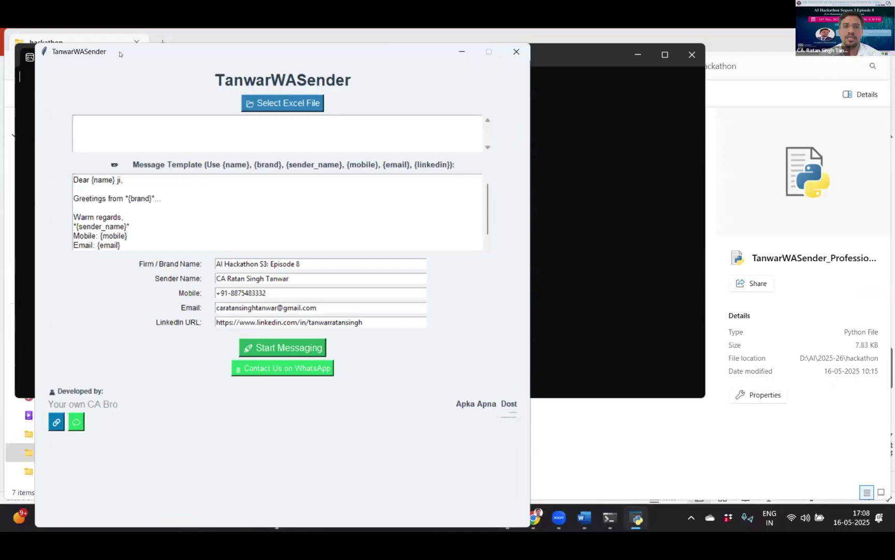
- Move the TanwarWASender window, start Select Excel File, and return to the hackathon folder
{"action": "left_click_drag", "start_coordinate": [119, 54], "coordinate": [259, 95]}
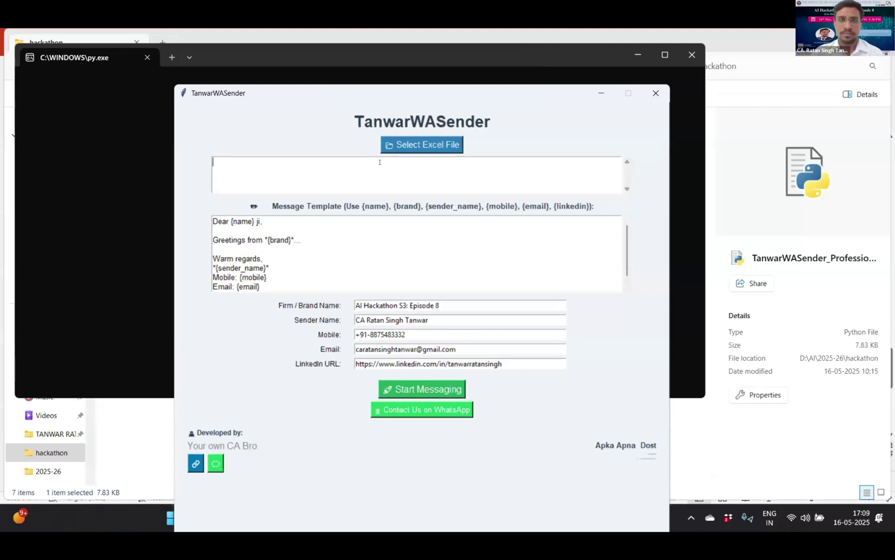
{"action": "left_click", "coordinate": [419, 145]}
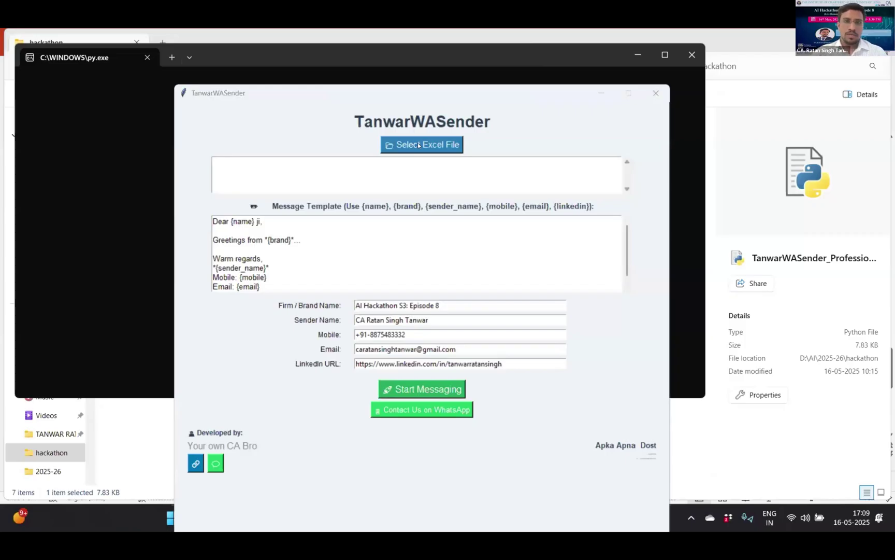
{"action": "key", "text": "alt+Tab"}
{"action": "key", "text": "alt+Tab"}
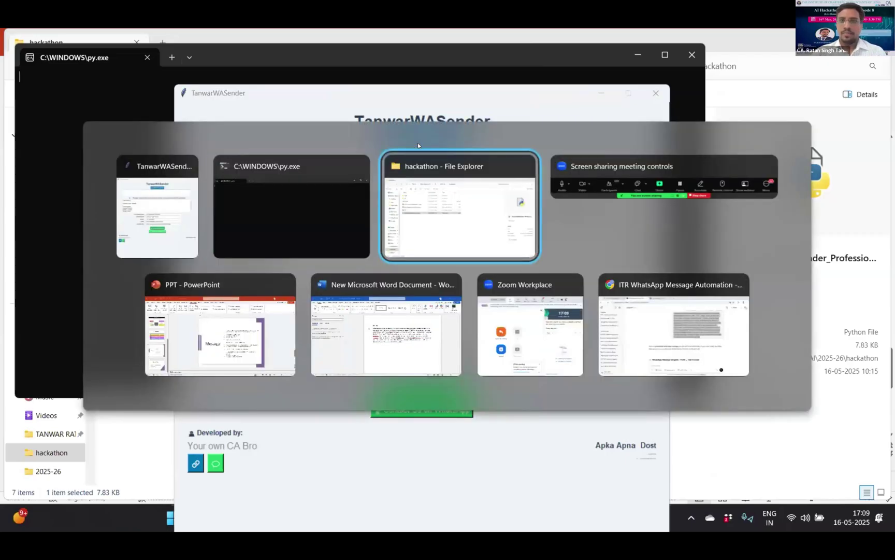
{"action": "key", "text": "alt+Tab"}
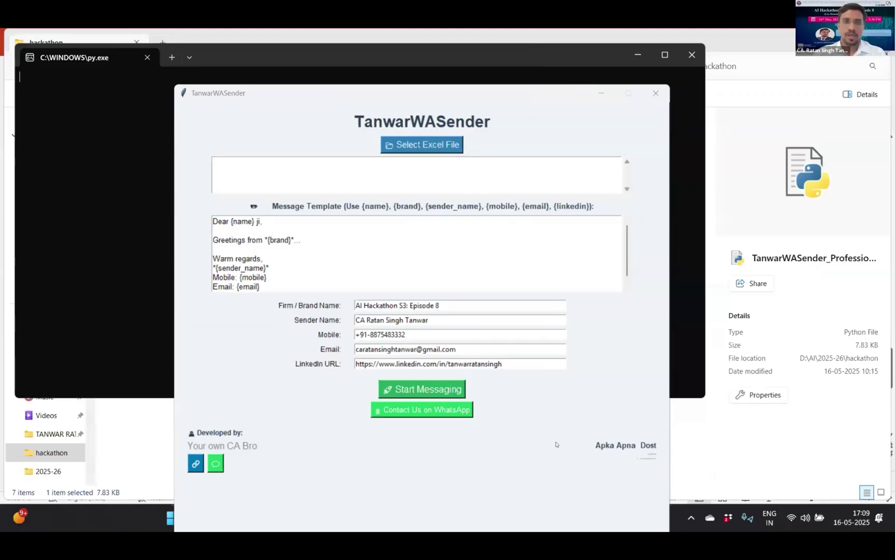
{"action": "key", "text": "alt+Tab"}
{"action": "key", "text": "alt+Tab"}
{"action": "key", "text": "alt+Tab"}
{"action": "key", "text": "alt+Tab"}
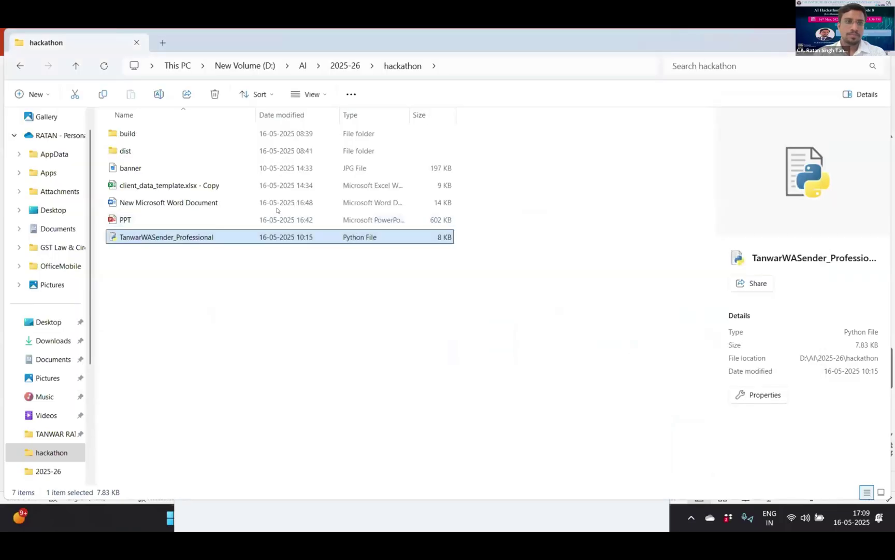
- Open the client_data_template.xlsx - Copy workbook and go to the Name of Assessee cell C4
{"action": "left_click", "coordinate": [172, 185]}
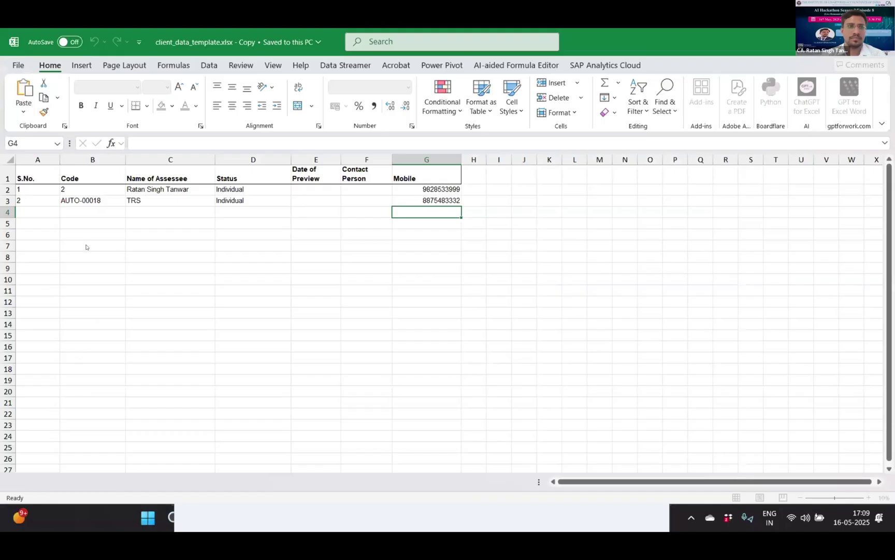
{"action": "left_click", "coordinate": [87, 246]}
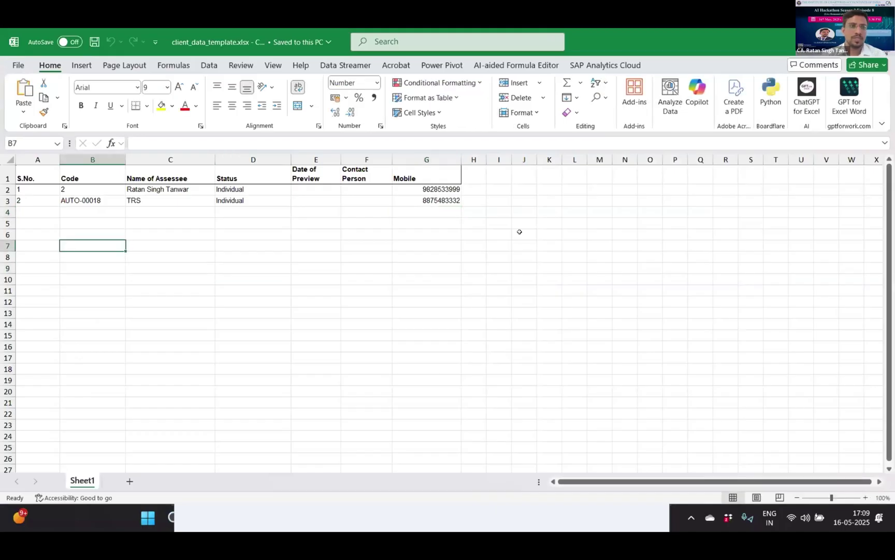
{"action": "key", "text": "Up"}
{"action": "key", "text": "Up"}
{"action": "key", "text": "Up"}
{"action": "key", "text": "Up"}
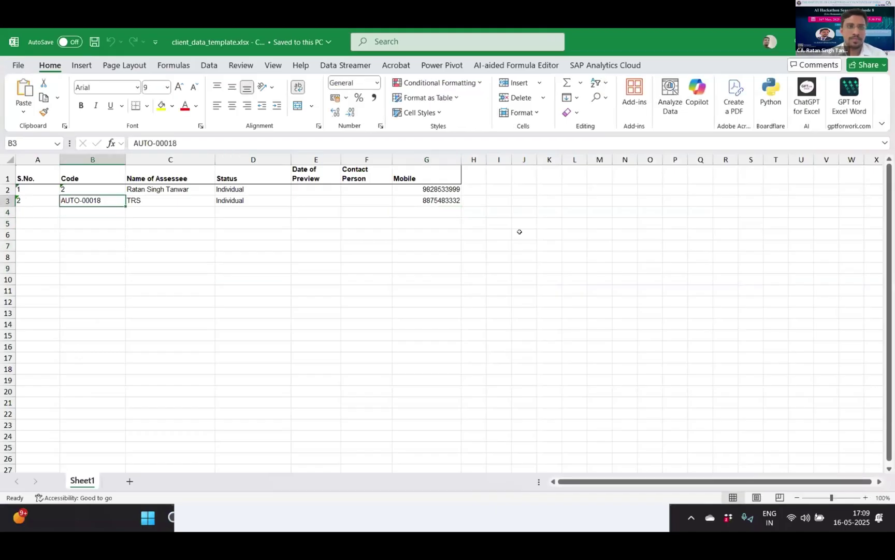
{"action": "key", "text": "Right"}
{"action": "key", "text": "Right"}
{"action": "key", "text": "Down"}
{"action": "key", "text": "Home"}
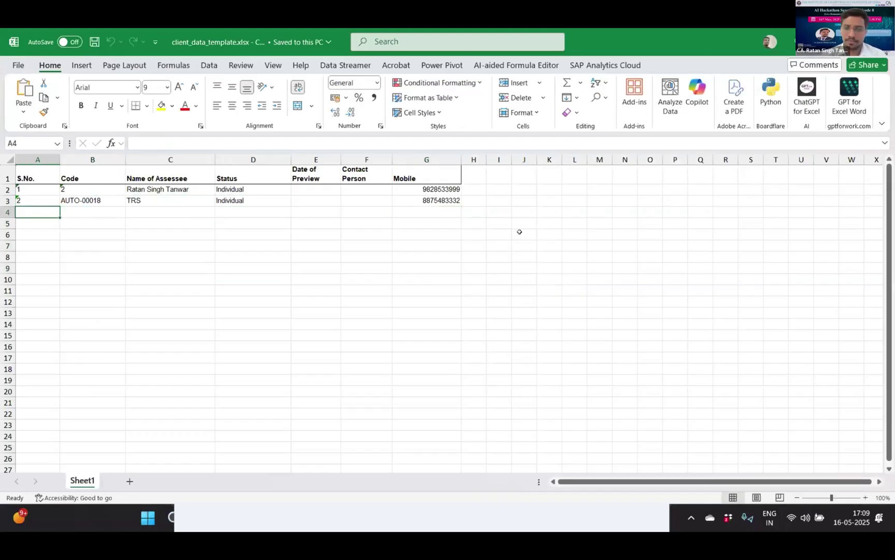
{"action": "key", "text": "Right"}
{"action": "key", "text": "Right"}
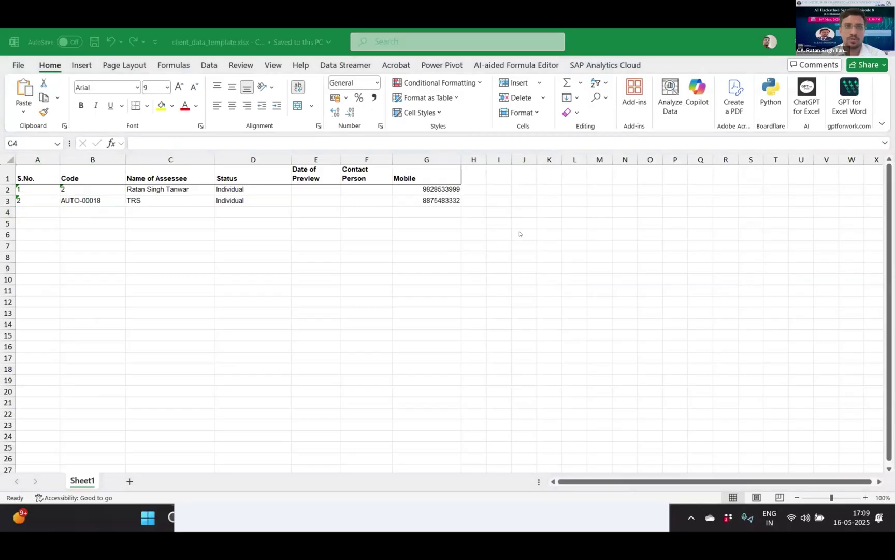
{"action": "key", "text": "alt+Tab"}
{"action": "key", "text": "Tab"}
{"action": "key", "text": "Tab"}
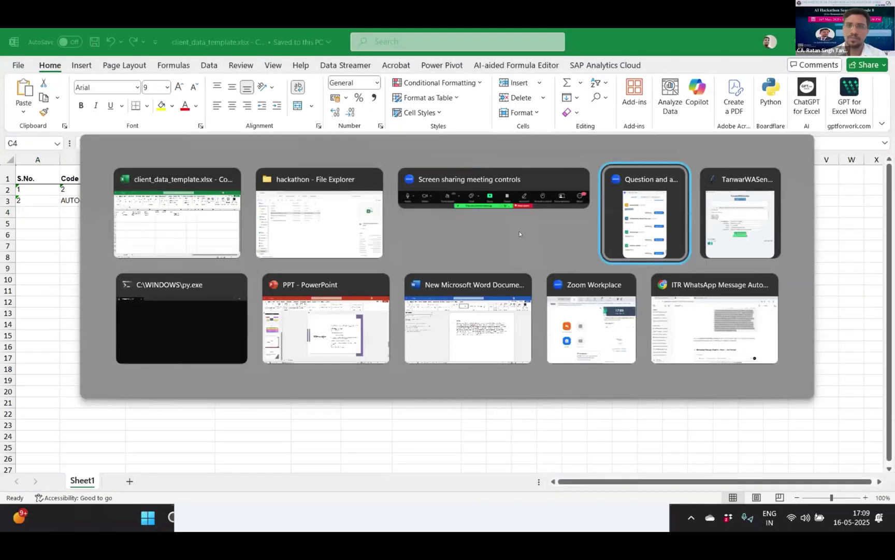
{"action": "key", "text": "Escape"}
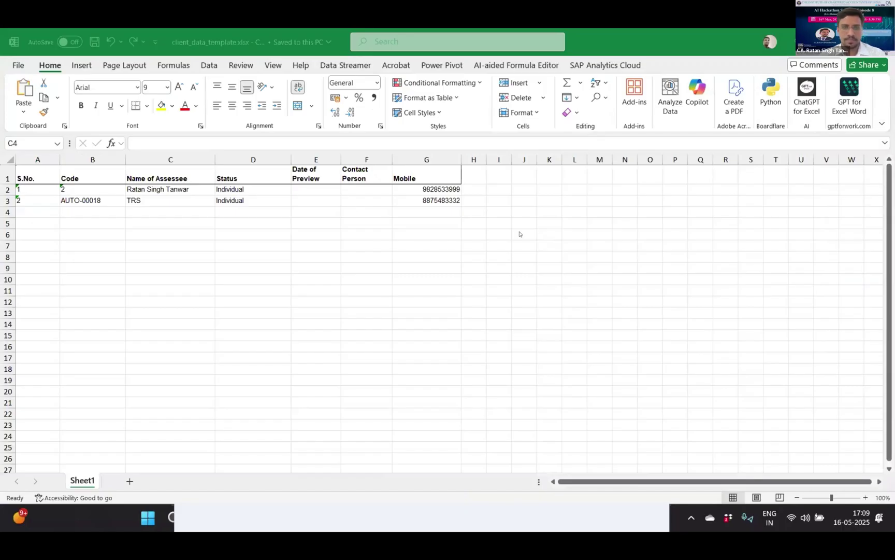
{"action": "key", "text": "alt+Tab"}
{"action": "key", "text": "Tab"}
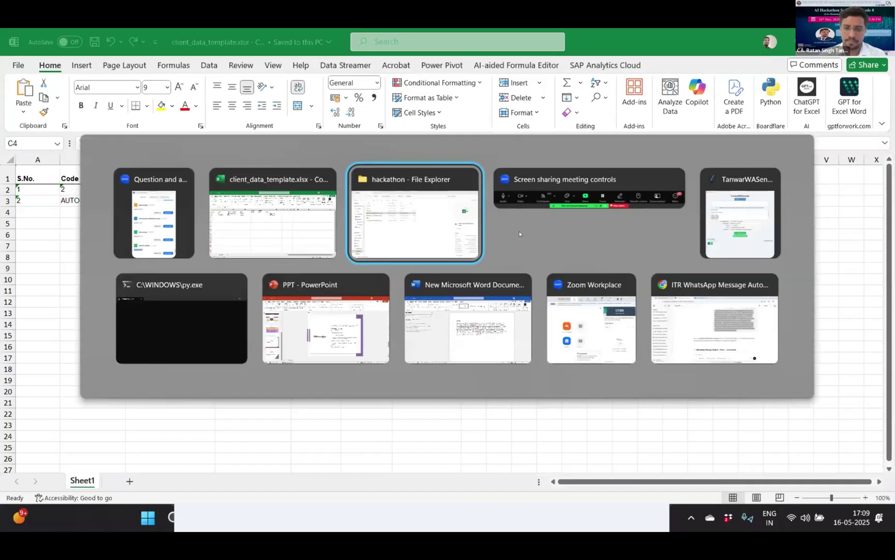
{"action": "key", "text": "shift+Tab"}
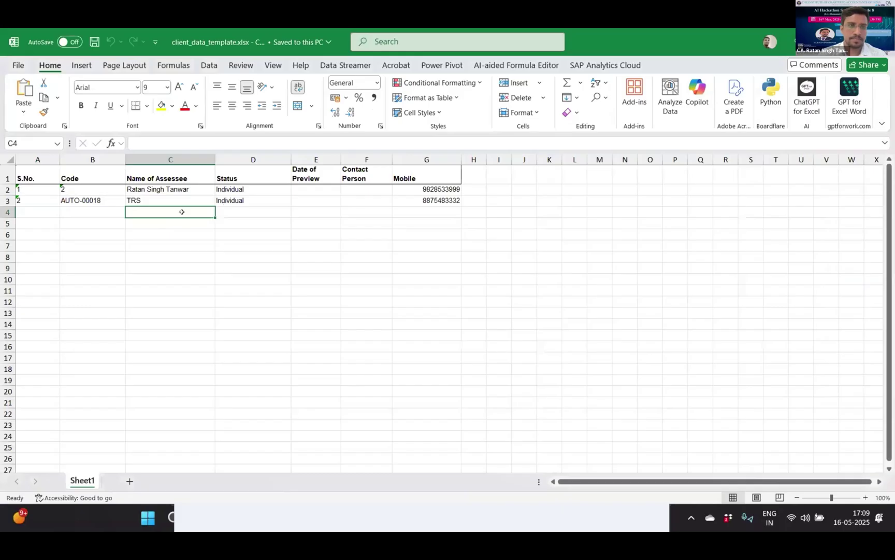
- Add two new contacts in rows 4 and 5, with names in column C and mobile numbers in G
{"action": "left_click", "coordinate": [405, 211]}
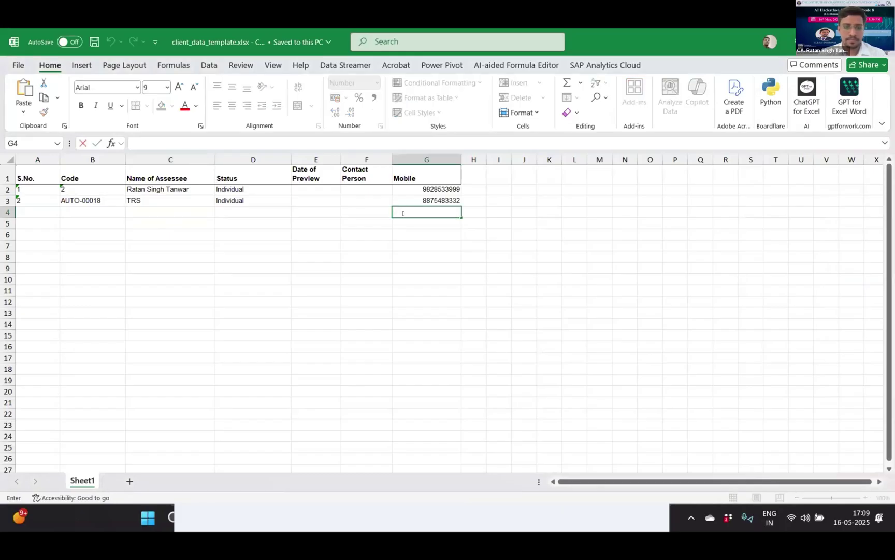
{"action": "left_click", "coordinate": [169, 207]}
{"action": "type", "text": "D"}
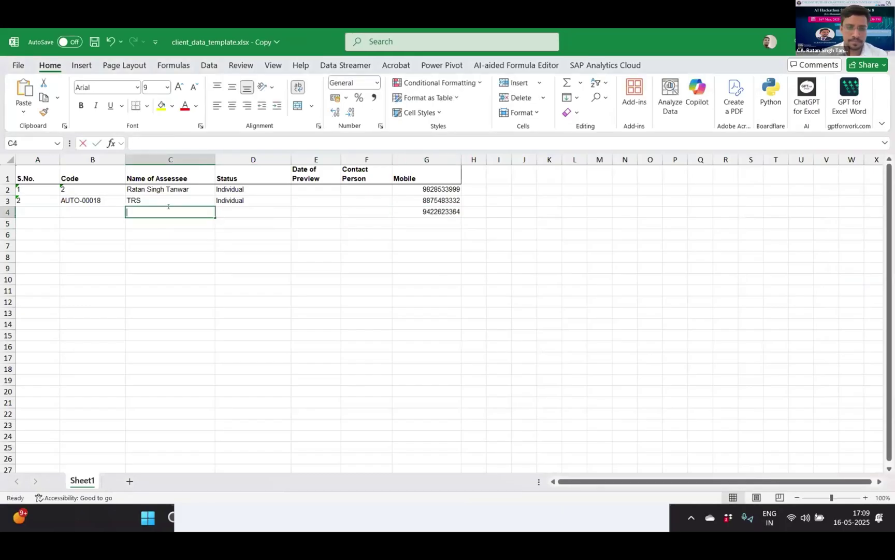
{"action": "type", "text": "ivesh"}
{"action": "key", "text": "Tab"}
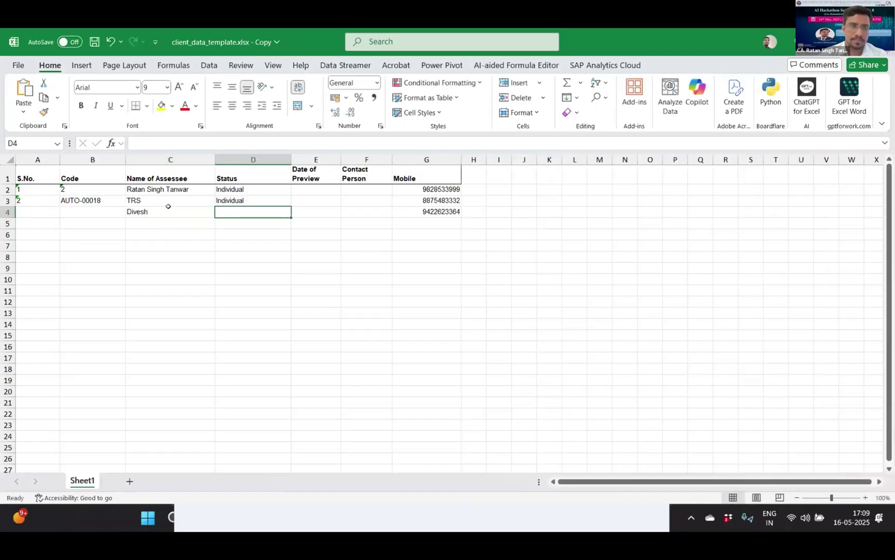
{"action": "left_click", "coordinate": [160, 220]}
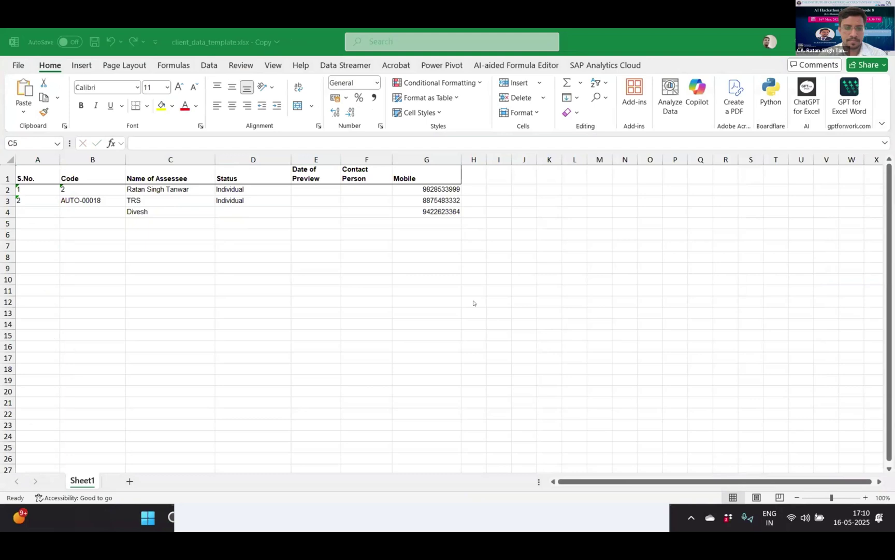
{"action": "left_click", "coordinate": [159, 226]}
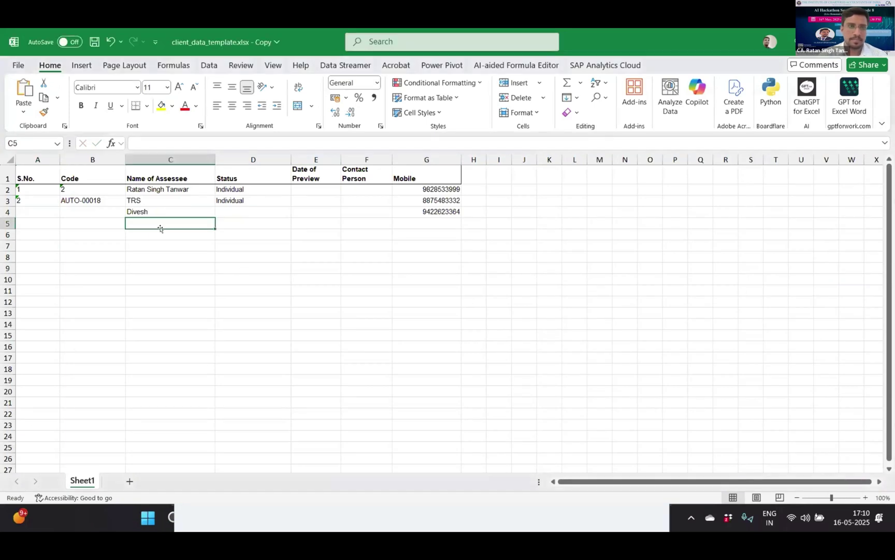
{"action": "double_click", "coordinate": [423, 223]}
{"action": "key", "text": "ctrl+v"}
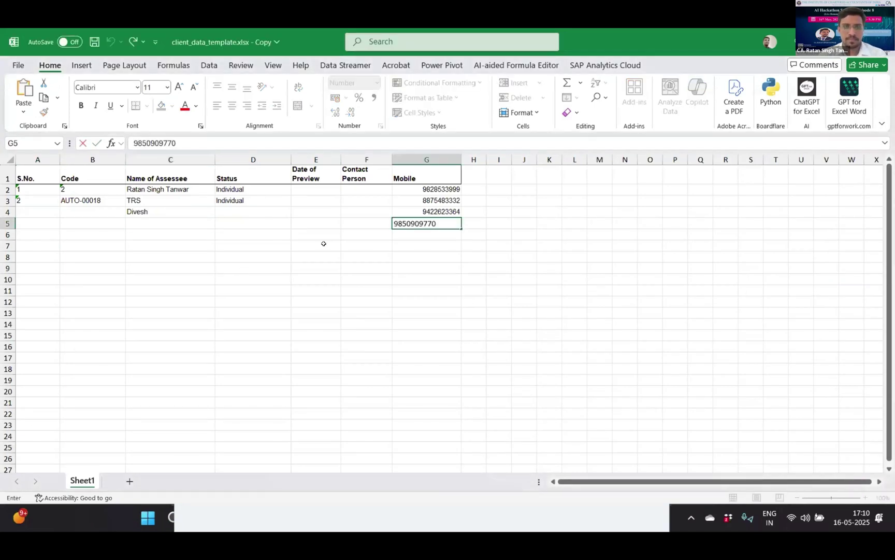
{"action": "left_click", "coordinate": [145, 219]}
{"action": "double_click", "coordinate": [146, 220]}
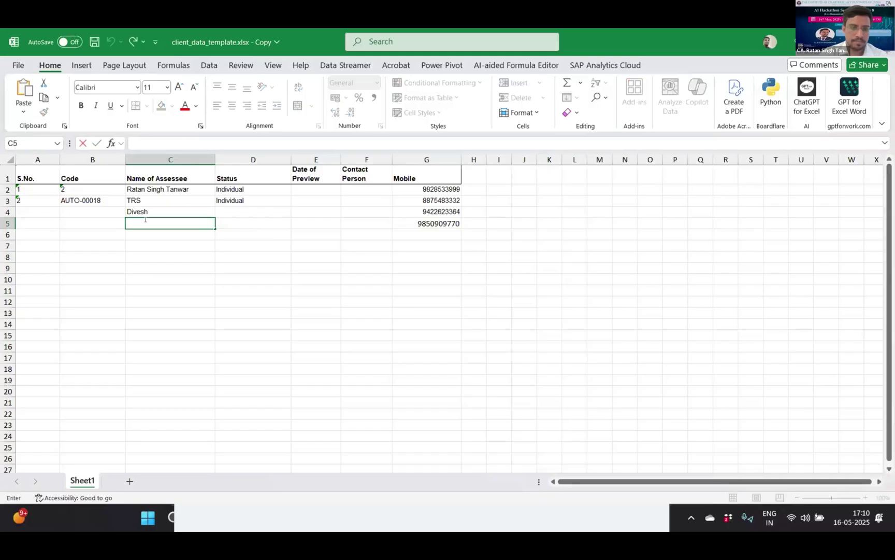
{"action": "type", "text": "Rahul"}
{"action": "key", "text": "Tab"}
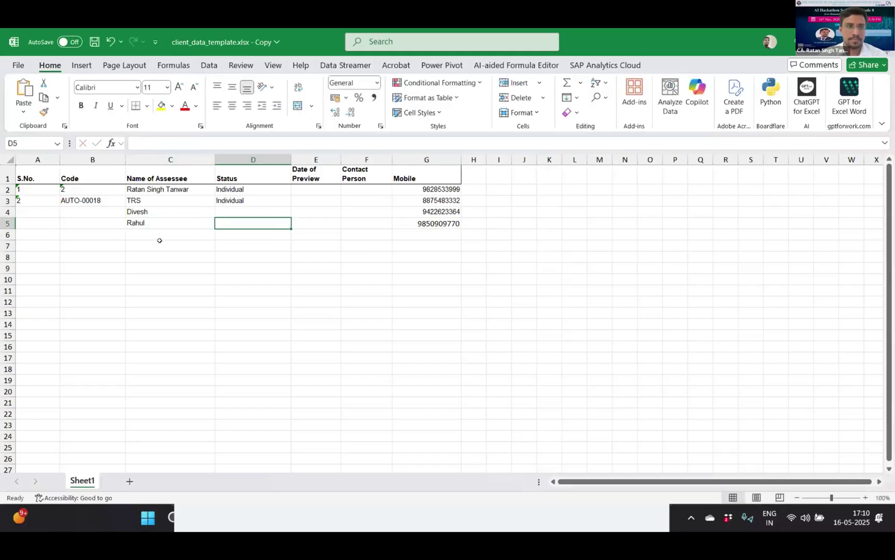
{"action": "left_click", "coordinate": [160, 244]}
- Add two more contacts in rows 6 and 7, pasting their mobile numbers into column G
{"action": "left_click", "coordinate": [162, 232]}
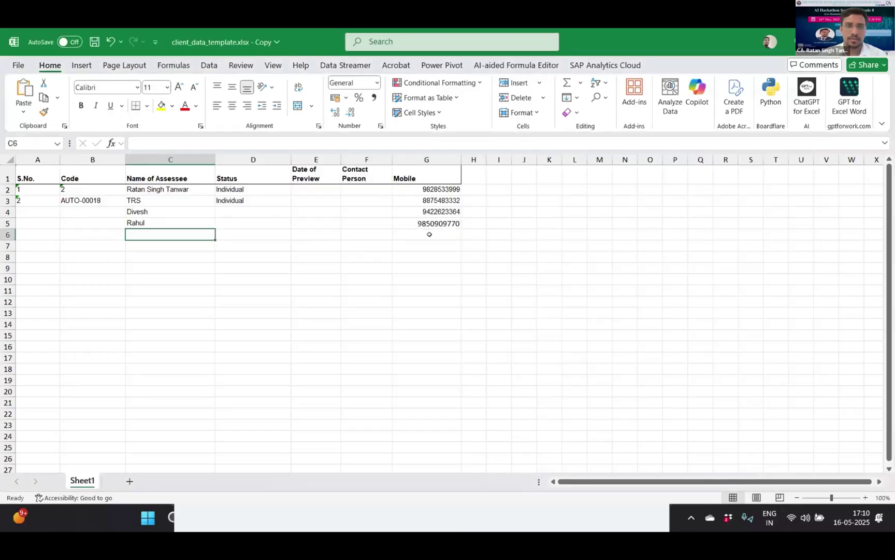
{"action": "double_click", "coordinate": [429, 235]}
{"action": "key", "text": "ctrl+v"}
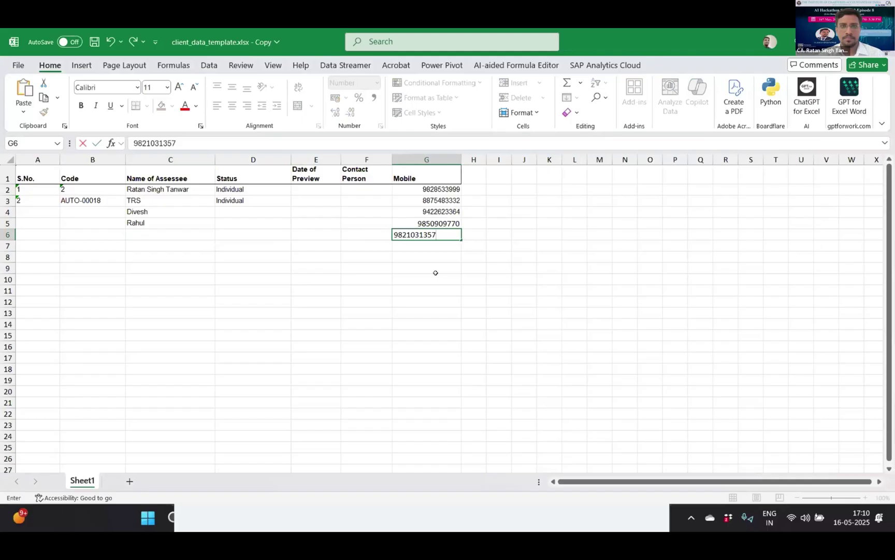
{"action": "left_click", "coordinate": [417, 279]}
{"action": "left_click", "coordinate": [151, 235]}
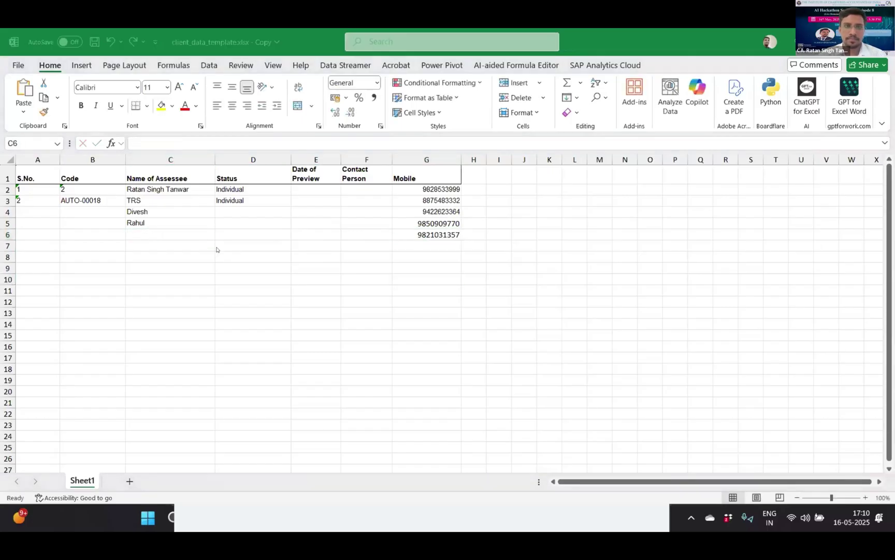
{"action": "left_click", "coordinate": [157, 233]}
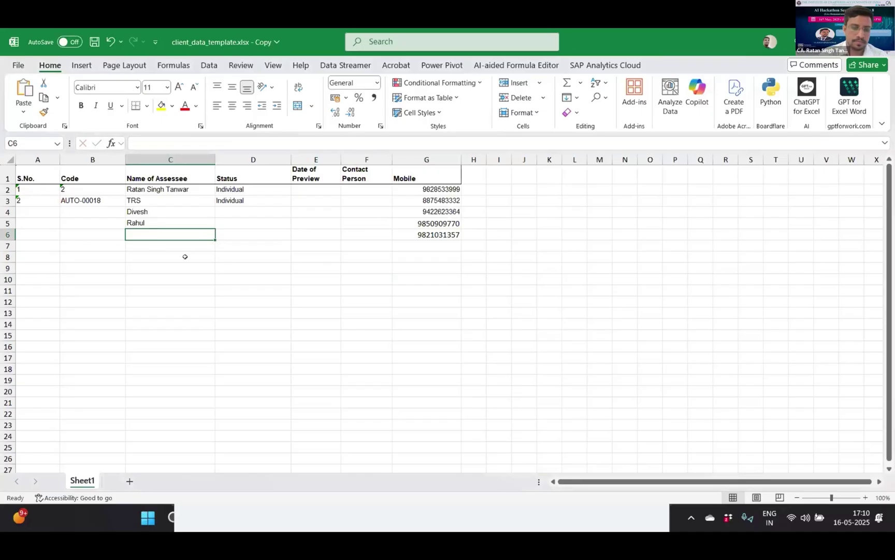
{"action": "type", "text": "Ravishan"}
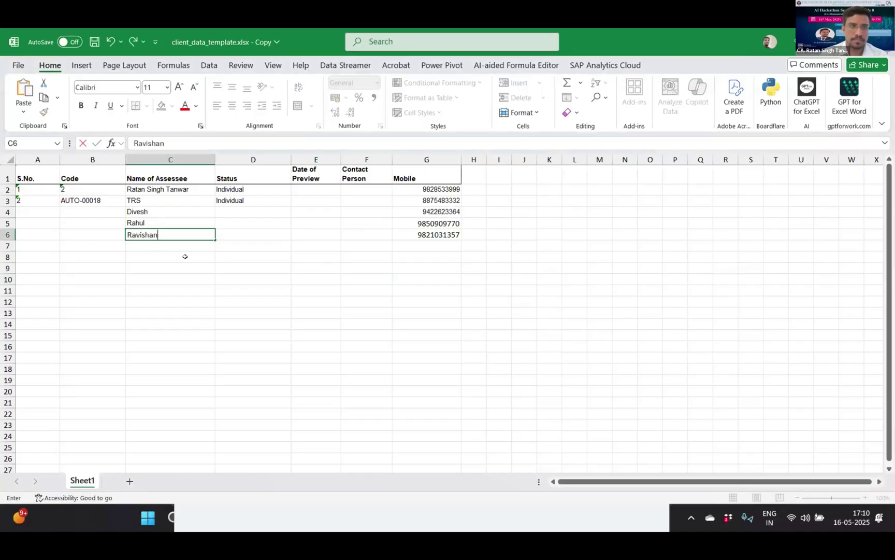
{"action": "type", "text": "kar"}
{"action": "key", "text": "Tab"}
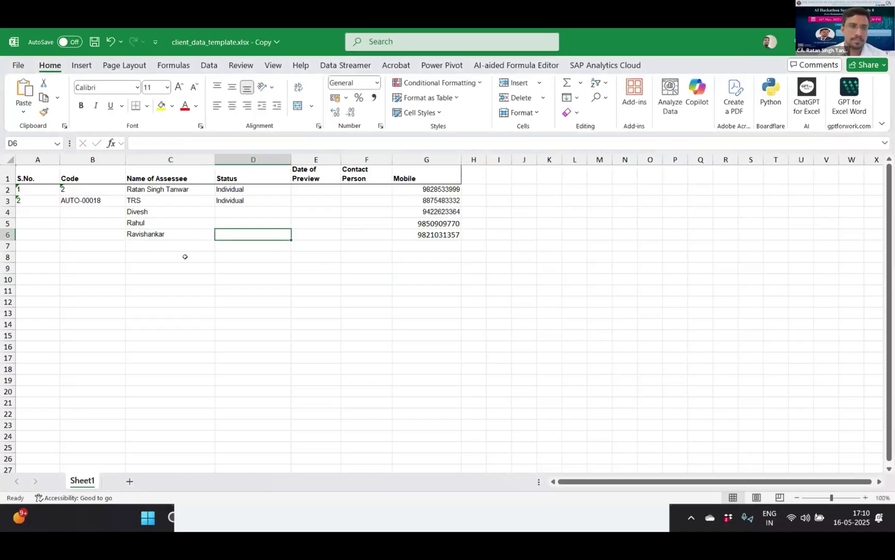
{"action": "left_click", "coordinate": [184, 247]}
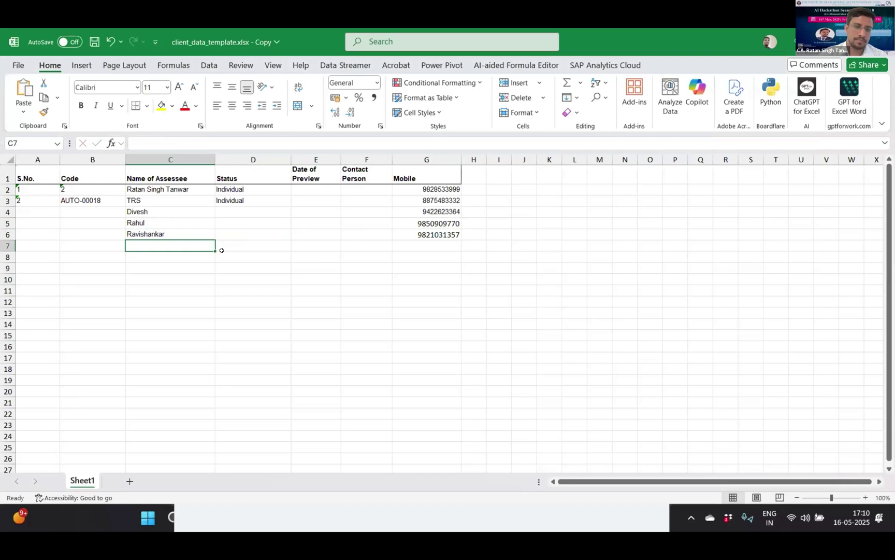
{"action": "type", "text": "Kisho"}
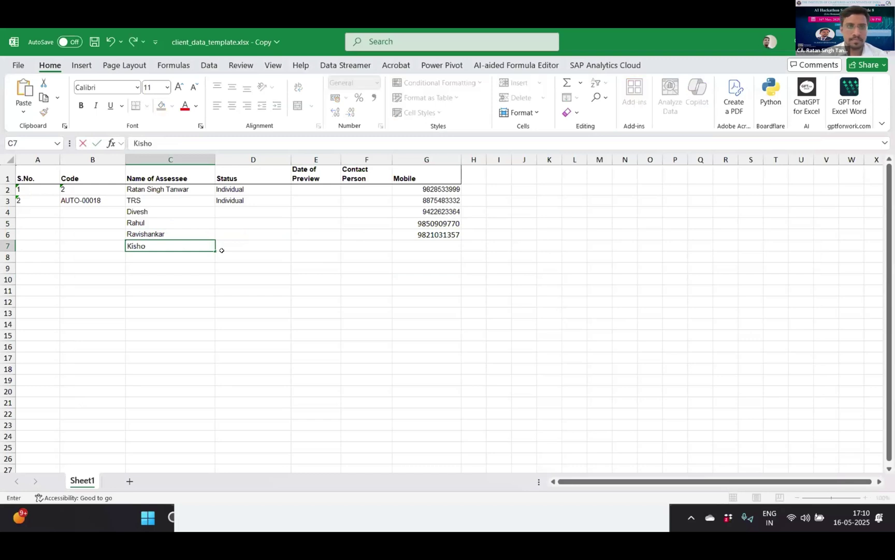
{"action": "key", "text": "Tab"}
{"action": "key", "text": "Tab"}
{"action": "key", "text": "Tab"}
{"action": "key", "text": "Tab"}
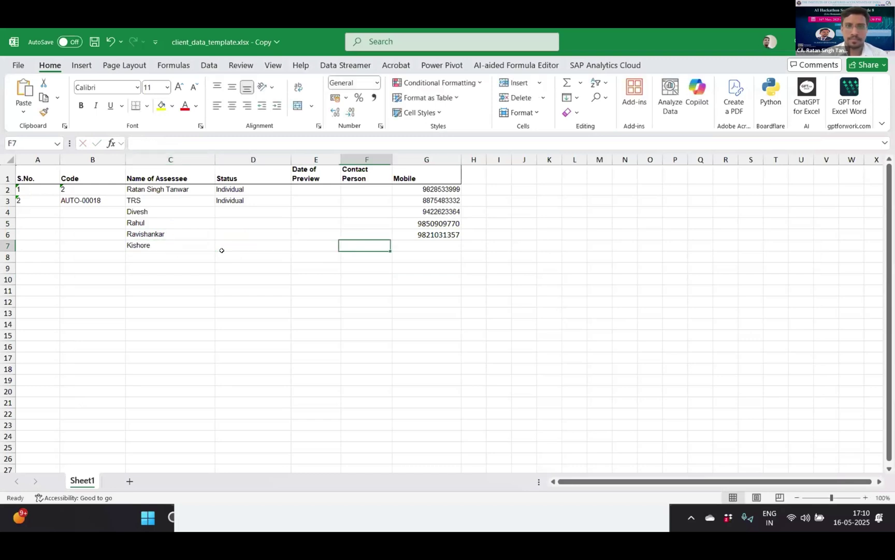
{"action": "key", "text": "F2"}
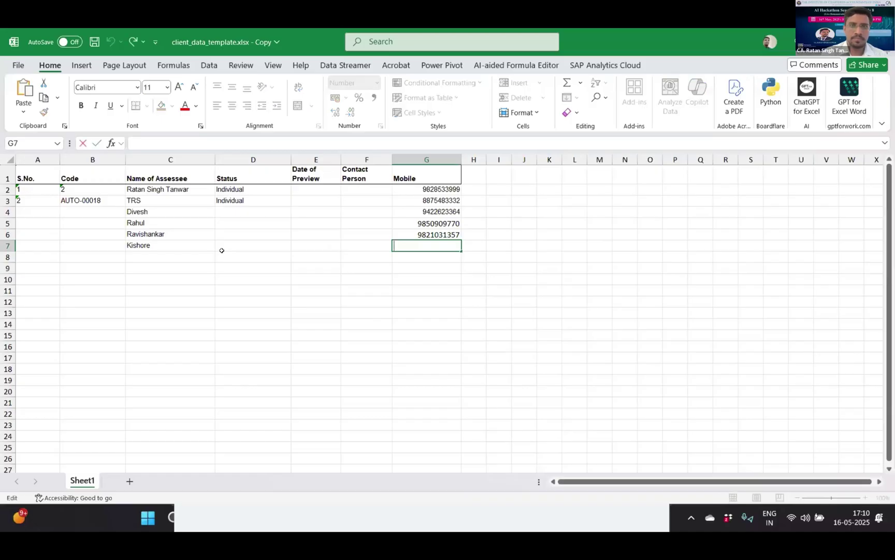
{"action": "key", "text": "ctrl+v"}
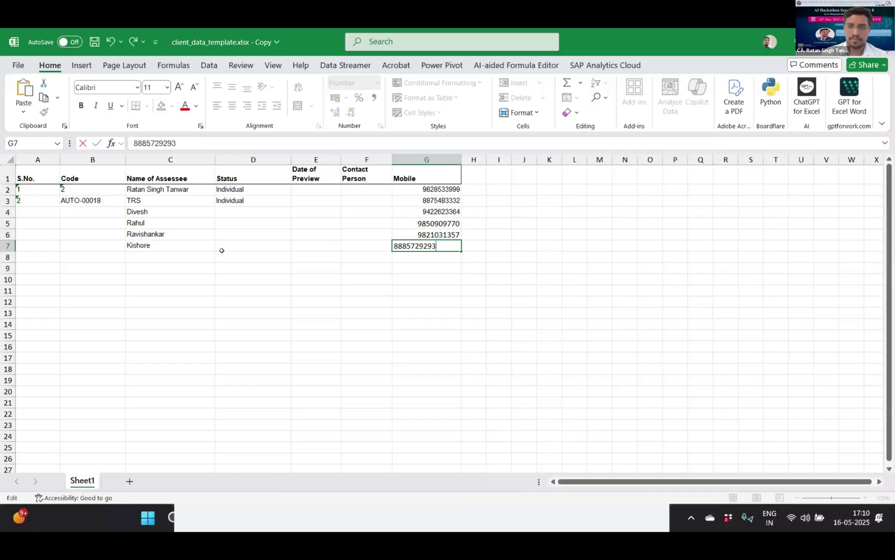
{"action": "key", "text": "Return"}
{"action": "left_click", "coordinate": [242, 286]}
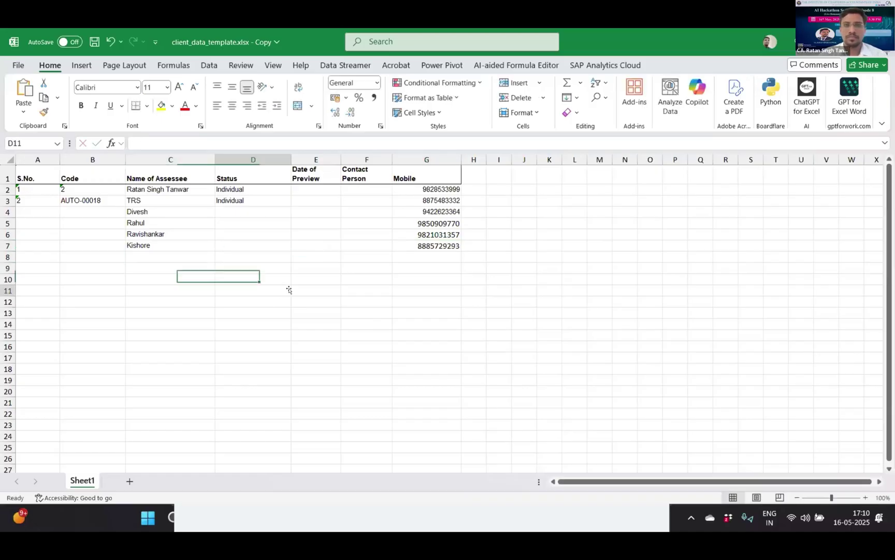
- Save the updated client data workbook with Ctrl+S
{"action": "left_click", "coordinate": [326, 253]}
{"action": "key", "text": "ctrl+s"}
{"action": "left_click", "coordinate": [263, 310]}
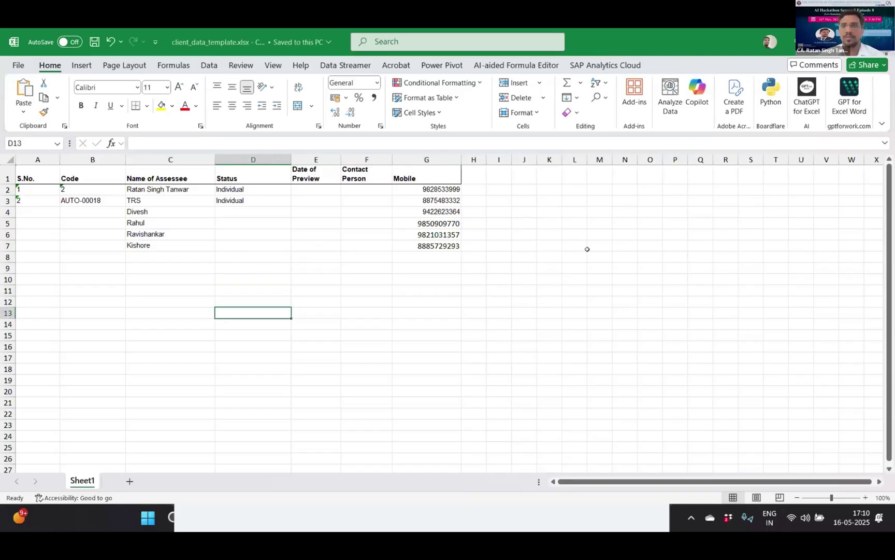
{"action": "key", "text": "Up"}
{"action": "key", "text": "Up"}
{"action": "key", "text": "Up"}
{"action": "key", "text": "Up"}
{"action": "left_click", "coordinate": [677, 288]}
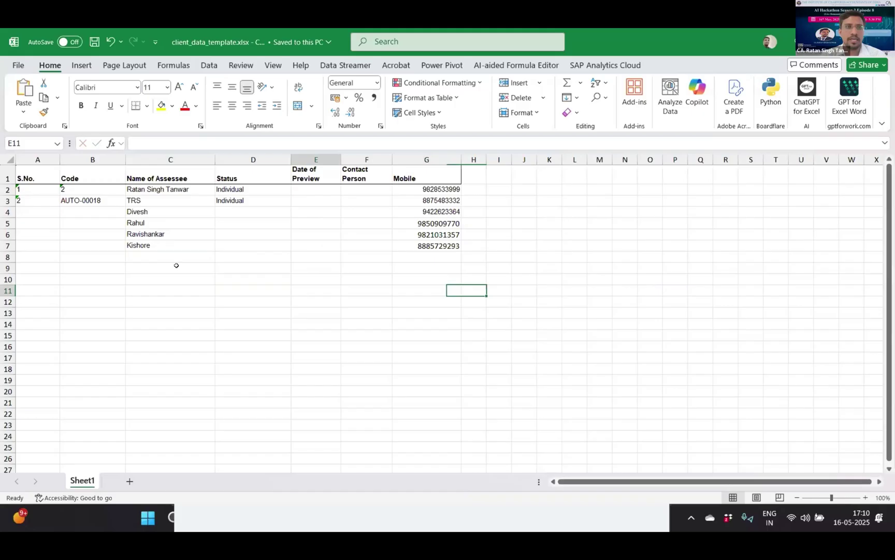
{"action": "left_click", "coordinate": [270, 246]}
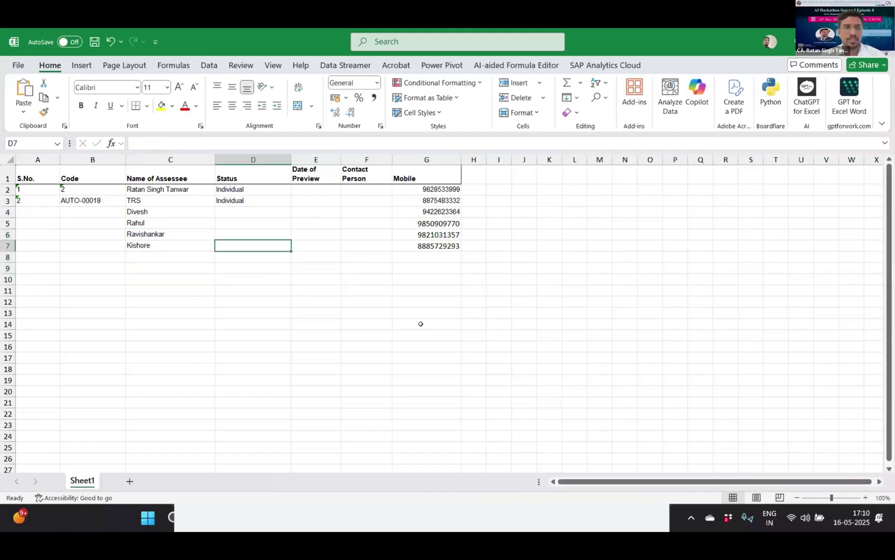
{"action": "left_click", "coordinate": [576, 310]}
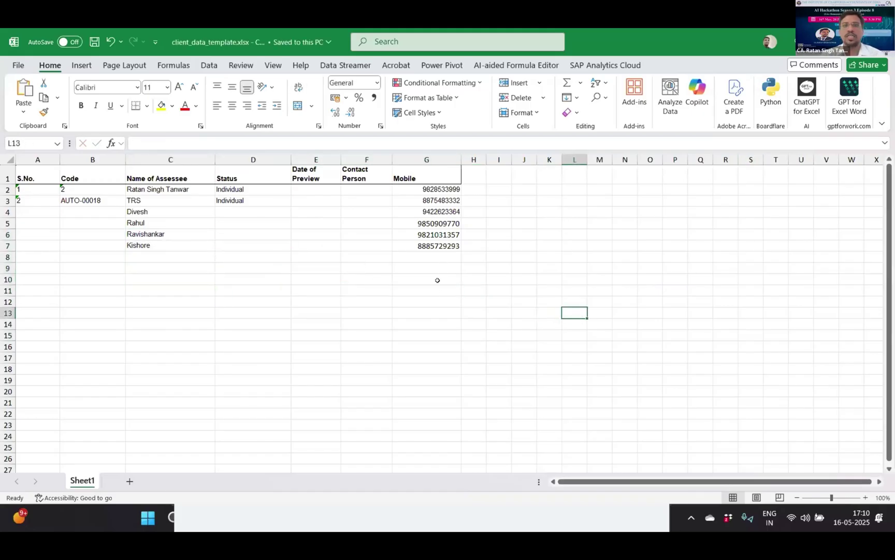
{"action": "left_click", "coordinate": [409, 295]}
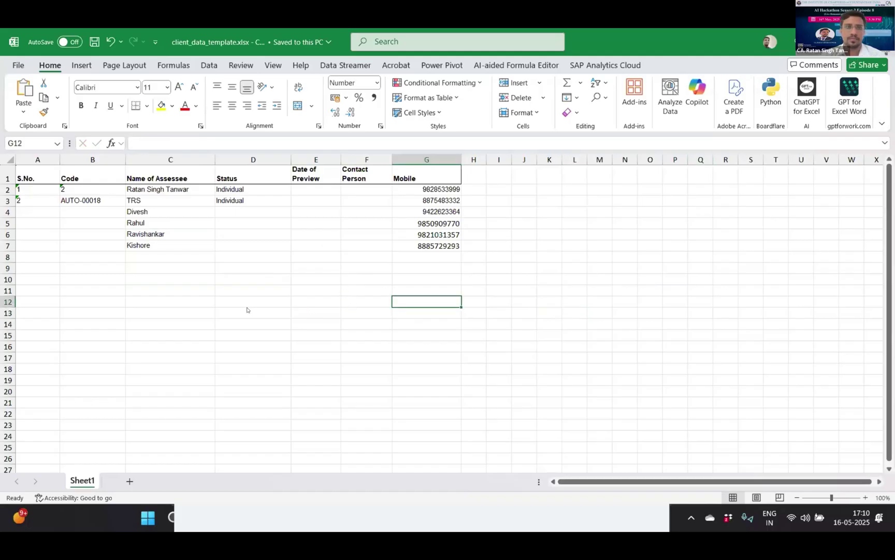
- Load client_data_template.xlsx - Copy as the contact file in TanwarWASender
{"action": "key", "text": "alt+Tab"}
{"action": "left_click", "coordinate": [370, 203]}
{"action": "key", "text": "alt+Tab"}
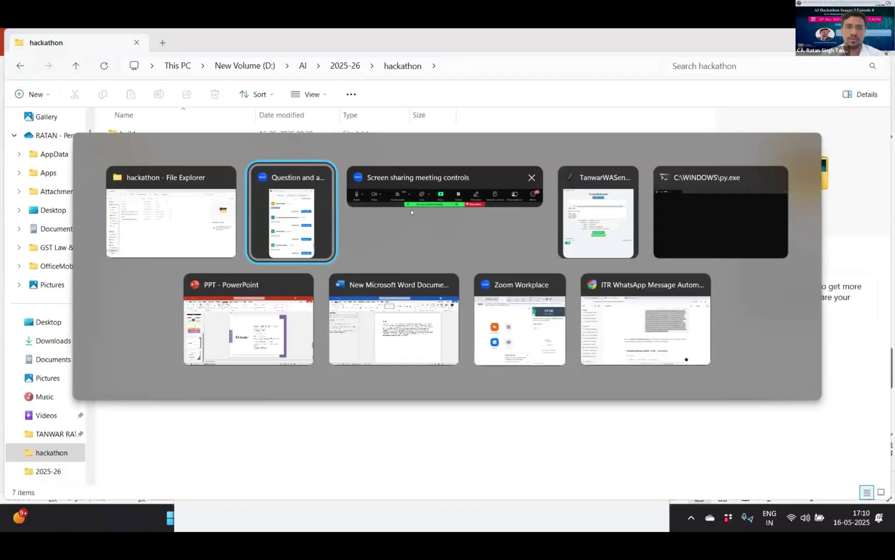
{"action": "key", "text": "alt+Tab"}
{"action": "key", "text": "alt+Tab"}
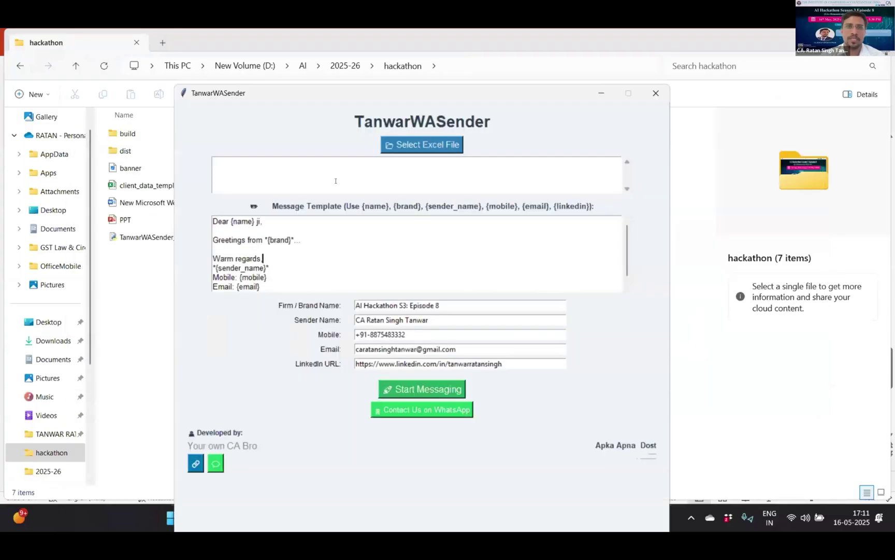
{"action": "left_click", "coordinate": [336, 181]}
{"action": "left_click", "coordinate": [448, 144]}
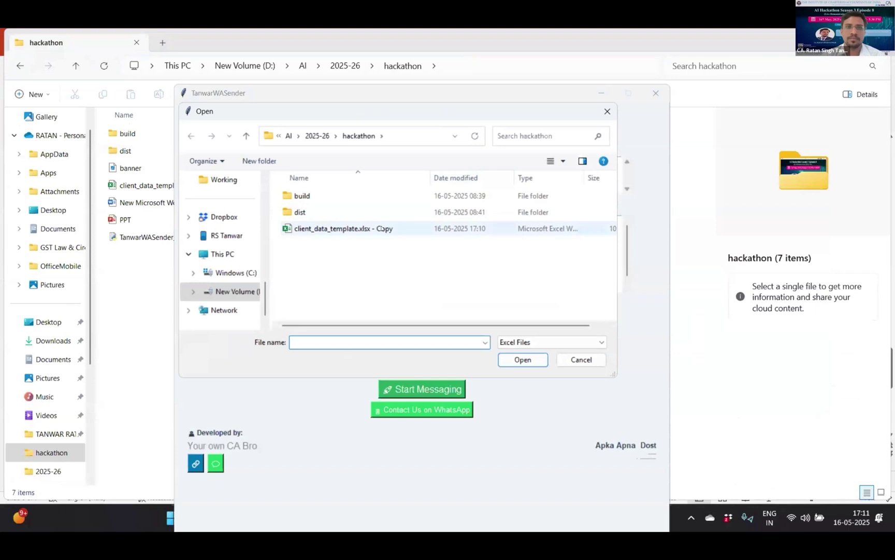
{"action": "double_click", "coordinate": [382, 228]}
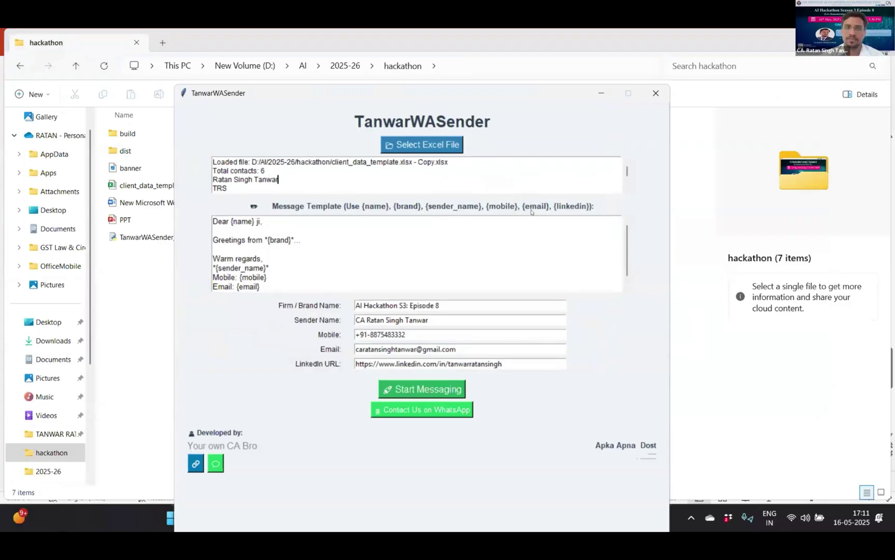
- Delete ' ji,' from the end of the template's greeting line
{"action": "left_click", "coordinate": [363, 248]}
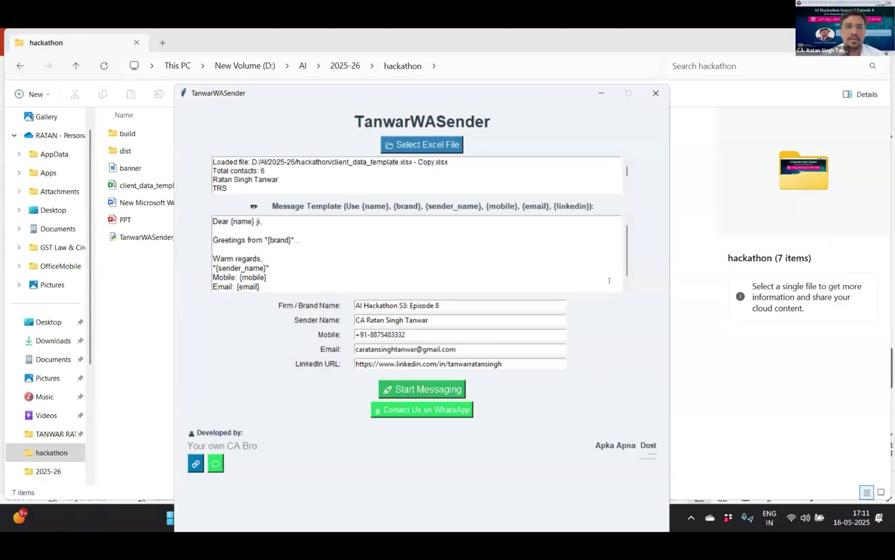
{"action": "key", "text": "Up"}
{"action": "key", "text": "Up"}
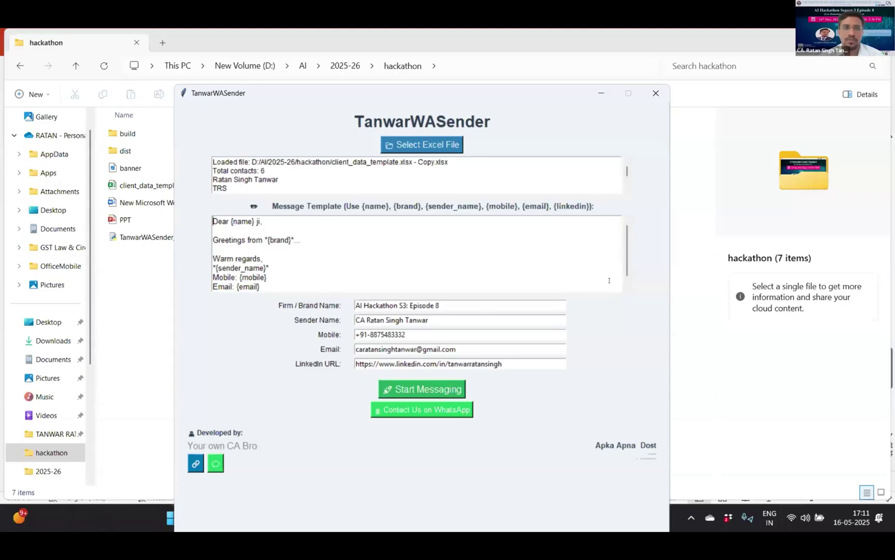
{"action": "key", "text": "Right"}
{"action": "key", "text": "Right"}
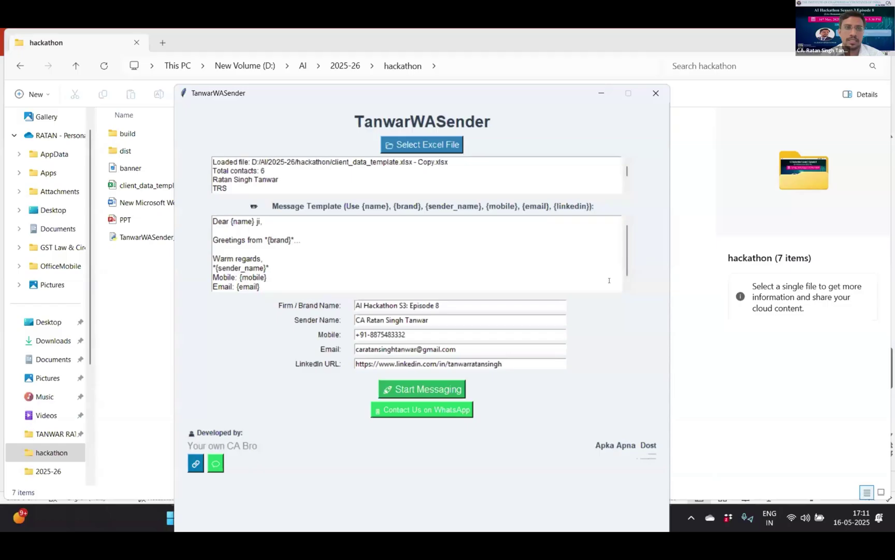
{"action": "key", "text": "Right"}
{"action": "key", "text": "Right"}
{"action": "key", "text": "Right"}
{"action": "key", "text": "Right"}
{"action": "key", "text": "Right"}
{"action": "key", "text": "Right"}
{"action": "key", "text": "Right"}
{"action": "key", "text": "Right"}
{"action": "key", "text": "Right"}
{"action": "key", "text": "Right"}
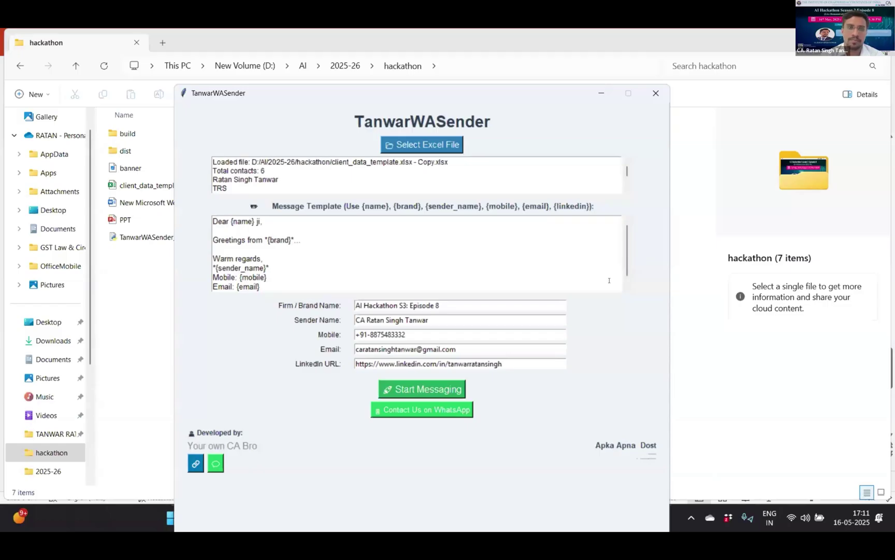
{"action": "key", "text": "BackSpace"}
{"action": "key", "text": "BackSpace"}
{"action": "key", "text": "BackSpace"}
{"action": "key", "text": "BackSpace"}
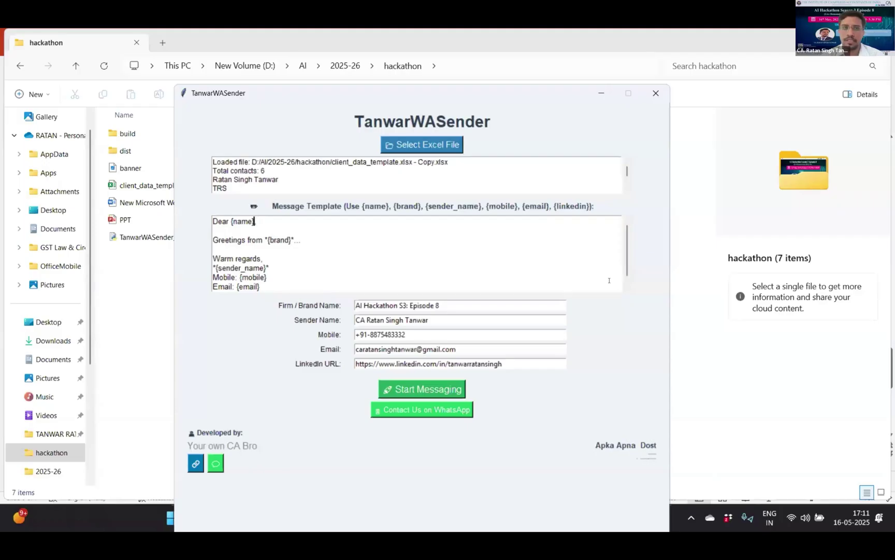
- End the greeting 'Dear {name}' with a comma and change the Firm/Brand Name to 'AI ICAI'
{"action": "type", "text": ","}
{"action": "key", "text": "Down"}
{"action": "key", "text": "Down"}
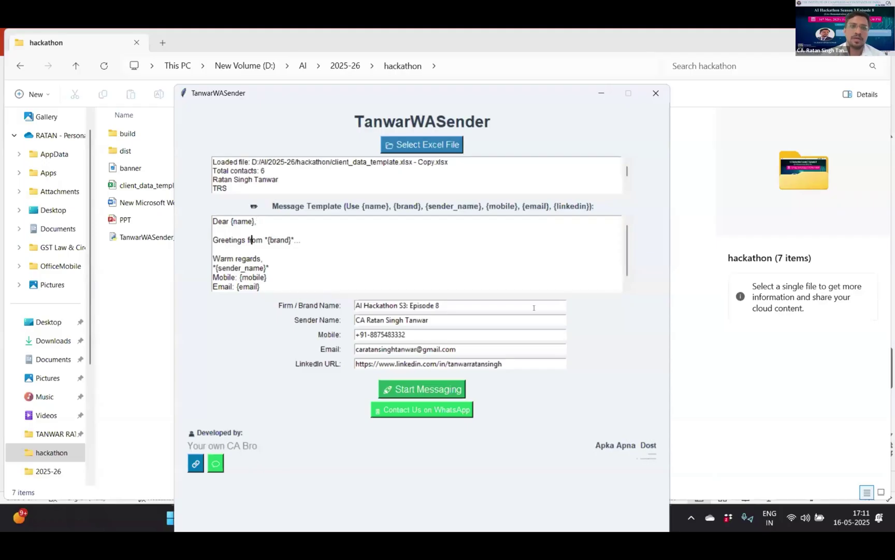
{"action": "left_click", "coordinate": [466, 303]}
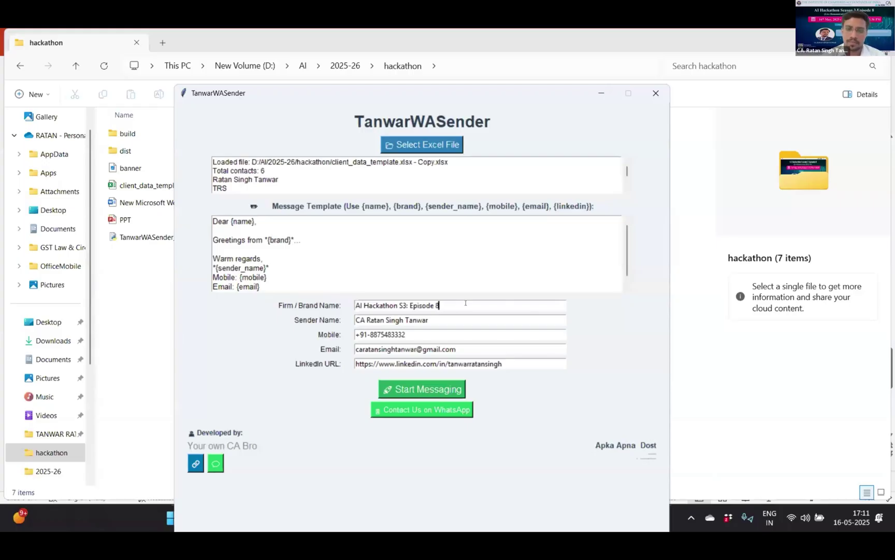
{"action": "key", "text": "shift+Left"}
{"action": "key", "text": "shift+Left"}
{"action": "key", "text": "shift+Left"}
{"action": "key", "text": "shift+Left"}
{"action": "key", "text": "shift+Left"}
{"action": "key", "text": "shift+Left"}
{"action": "key", "text": "shift+Left"}
{"action": "key", "text": "shift+Left"}
{"action": "key", "text": "shift+Left"}
{"action": "key", "text": "shift+Left"}
{"action": "key", "text": "shift+Left"}
{"action": "key", "text": "shift+Left"}
{"action": "key", "text": "shift+Left"}
{"action": "key", "text": "shift+Left"}
{"action": "key", "text": "shift+Left"}
{"action": "key", "text": "shift+Left"}
{"action": "key", "text": "shift+Left"}
{"action": "key", "text": "shift+Left"}
{"action": "key", "text": "shift+Left"}
{"action": "key", "text": "shift+Left"}
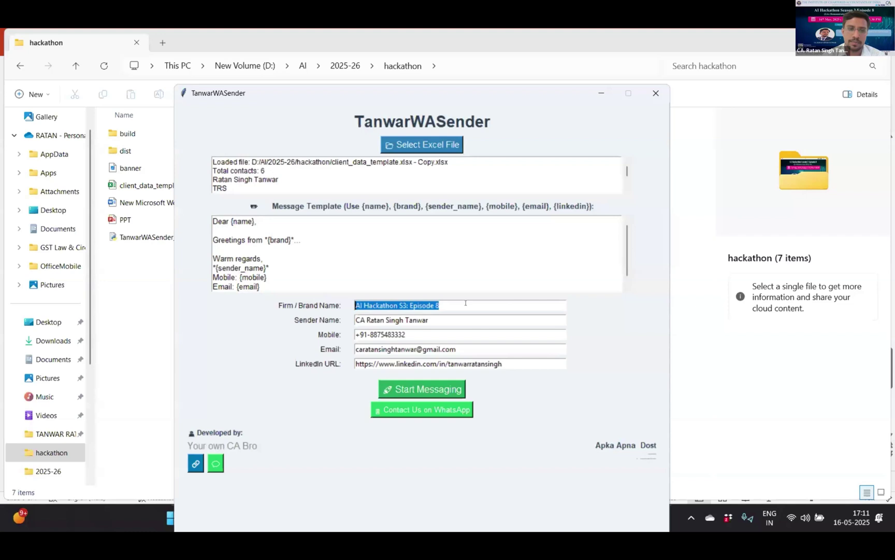
{"action": "type", "text": "AI c"}
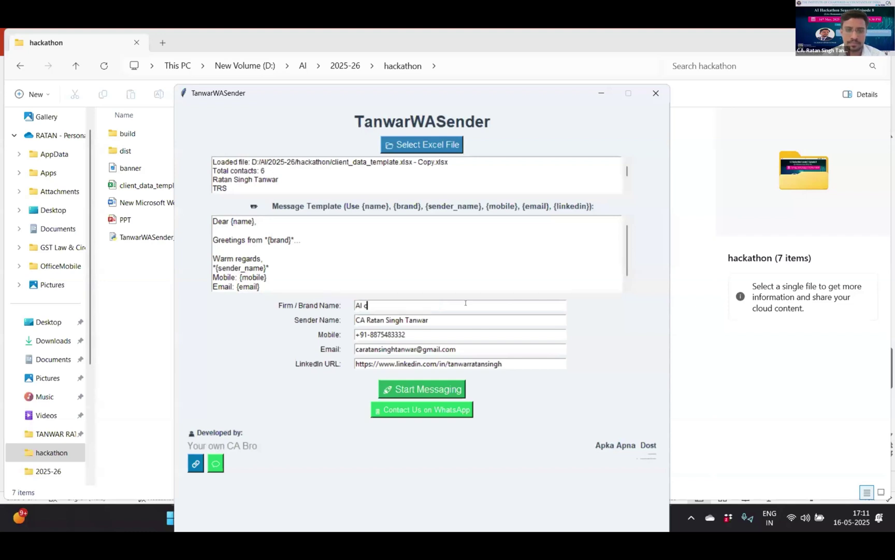
{"action": "key", "text": "BackSpace"}
{"action": "type", "text": "ICAI"}
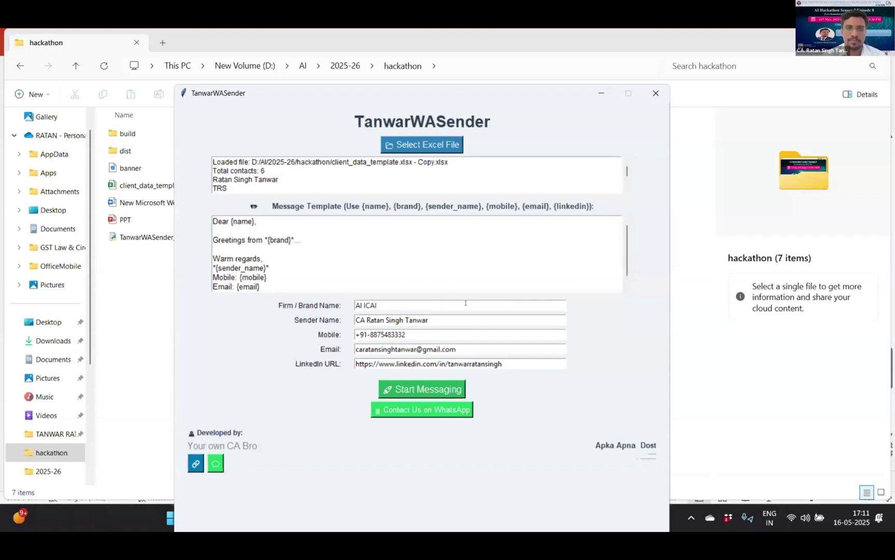
{"action": "key", "text": "Tab"}
{"action": "left_click", "coordinate": [362, 267]}
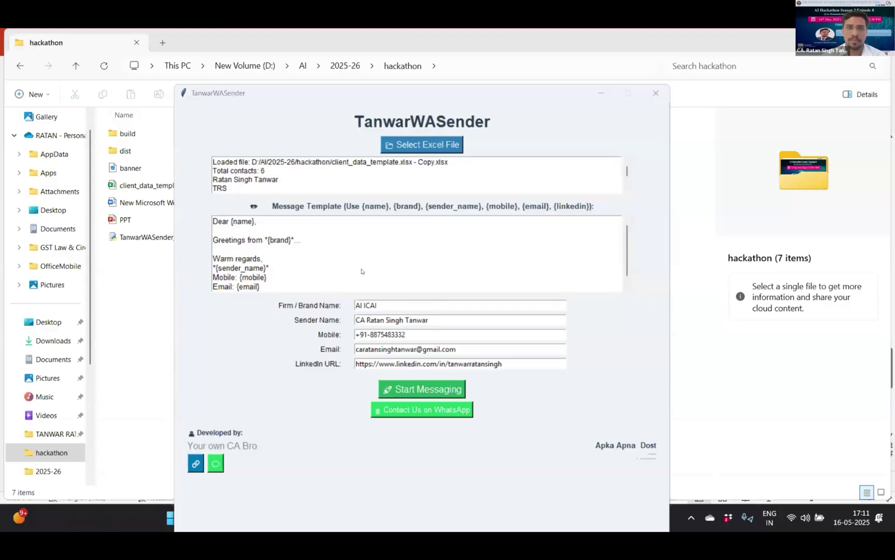
{"action": "key", "text": "alt+Tab"}
{"action": "key", "text": "alt+Tab"}
{"action": "key", "text": "alt+Tab"}
{"action": "key", "text": "alt+Tab"}
{"action": "key", "text": "alt+Tab"}
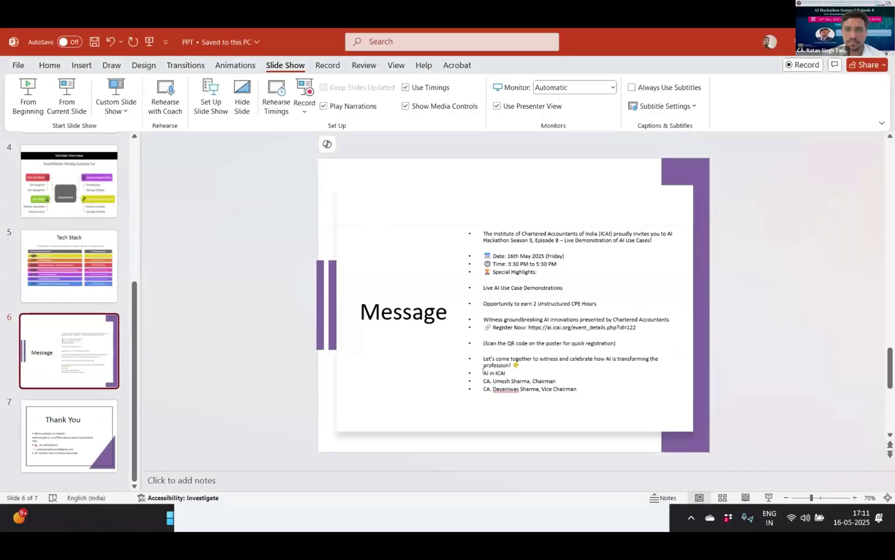
- Change the Firm/Brand Name to 'AI in ICAI', matching the slide text
{"action": "left_click", "coordinate": [483, 371]}
{"action": "left_click_drag", "start_coordinate": [483, 372], "coordinate": [507, 372]}
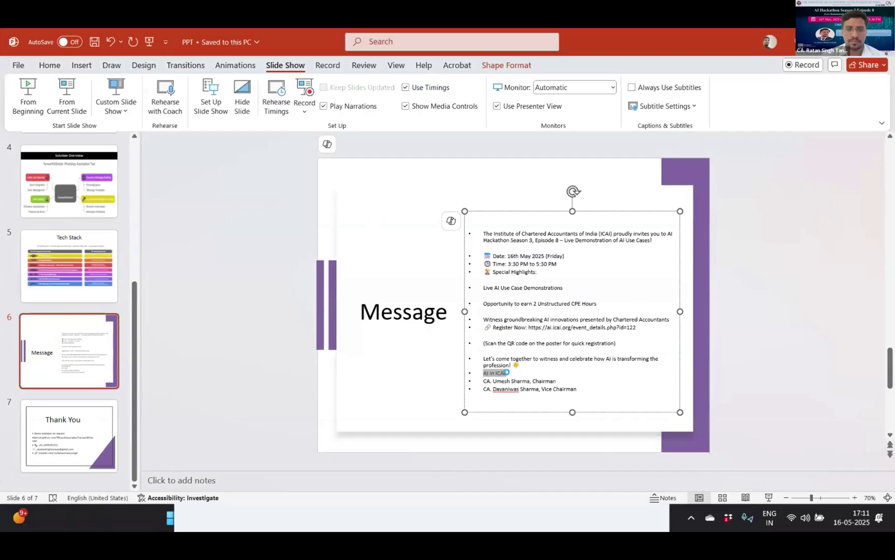
{"action": "key", "text": "alt+Tab"}
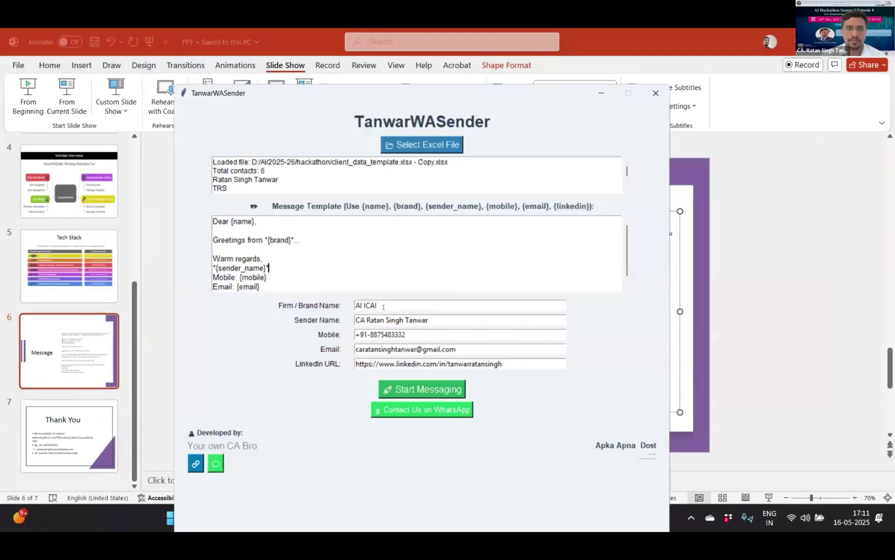
{"action": "double_click", "coordinate": [383, 307]}
{"action": "type", "text": "in ICAI"}
{"action": "key", "text": "Tab"}
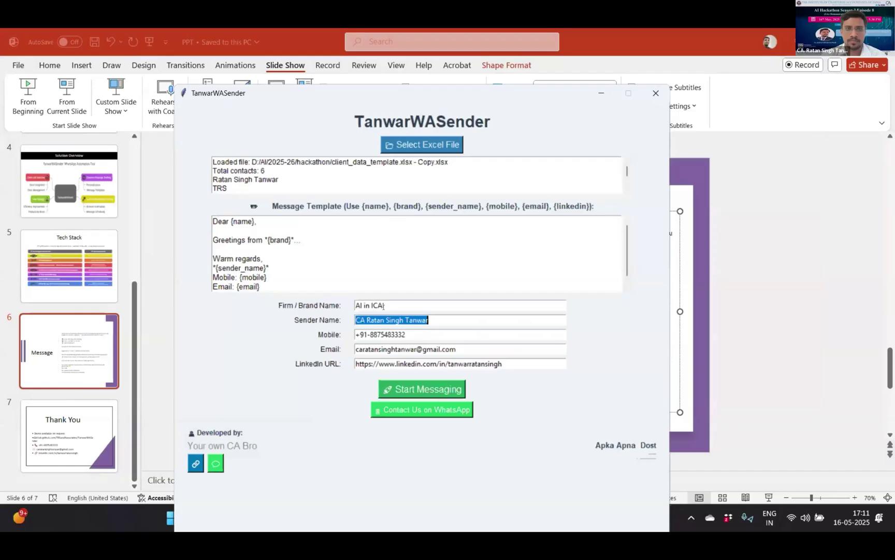
- Copy the chairman's signature line from the slide into the Sender Name field
{"action": "key", "text": "alt+Tab"}
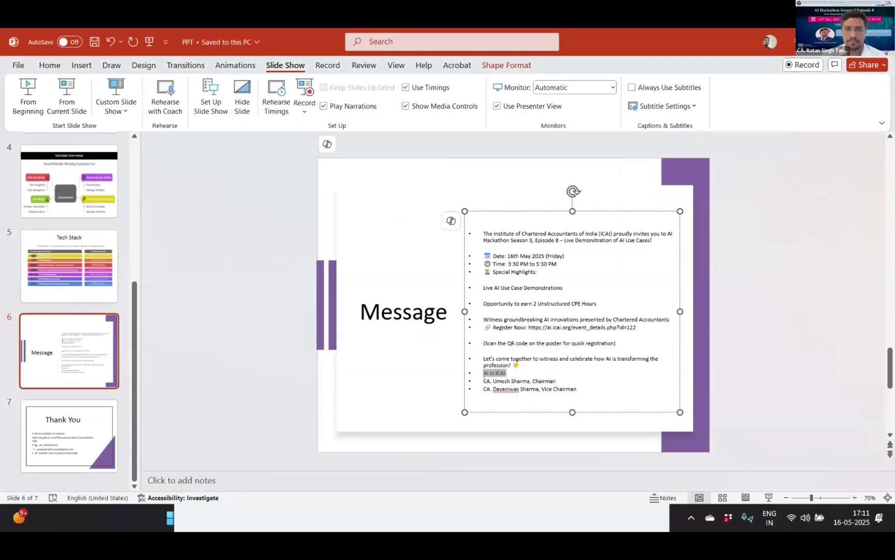
{"action": "triple_click", "coordinate": [517, 380]}
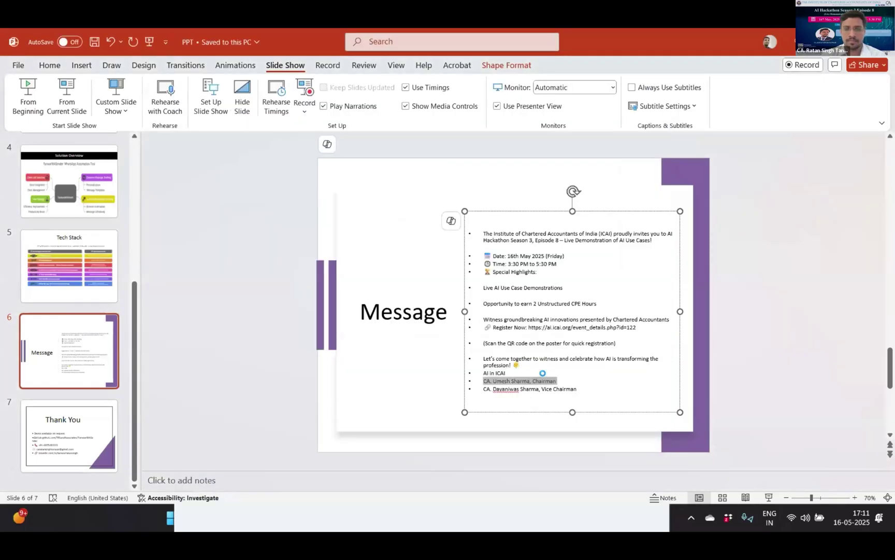
{"action": "key", "text": "alt+Tab"}
{"action": "key", "text": "ctrl+v"}
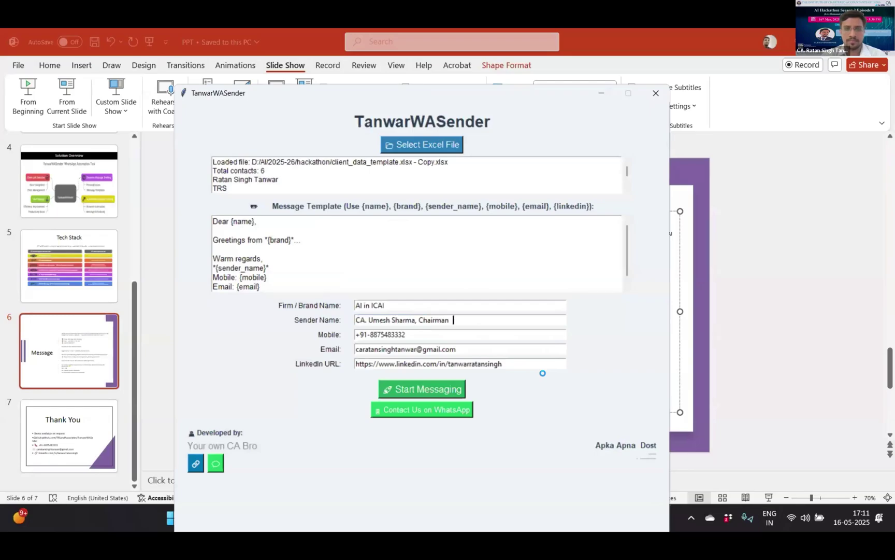
{"action": "key", "text": "Tab"}
{"action": "key", "text": "Tab"}
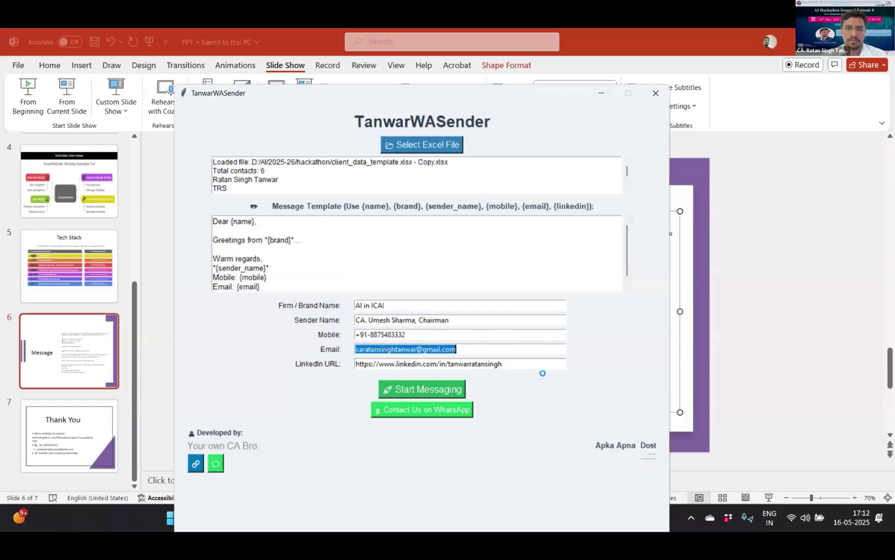
{"action": "key", "text": "Tab"}
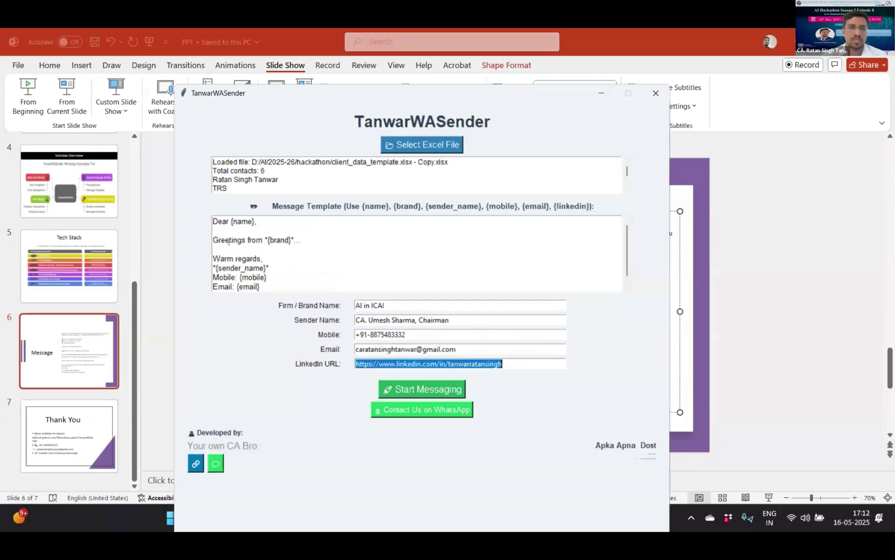
- Paste the slide's ICAI hackathon invitation text into the Message Template box
{"action": "left_click", "coordinate": [408, 251]}
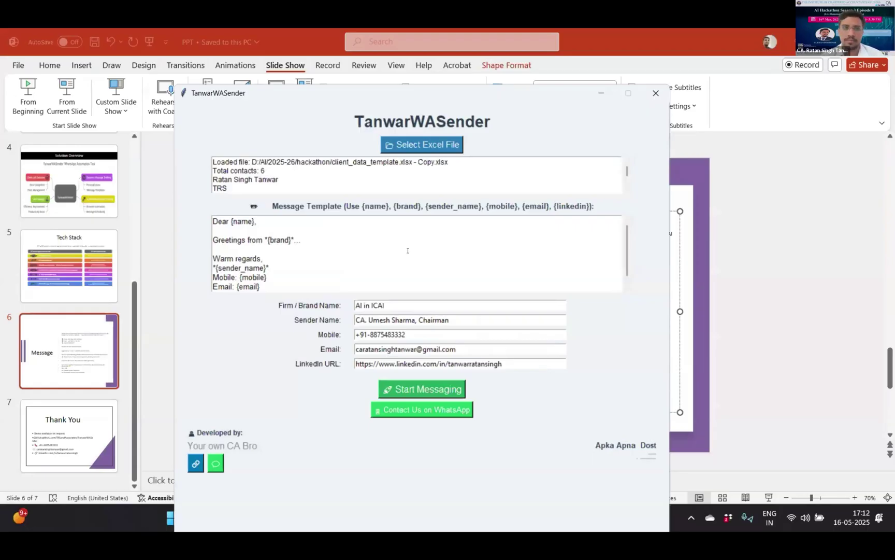
{"action": "key", "text": "alt+Tab"}
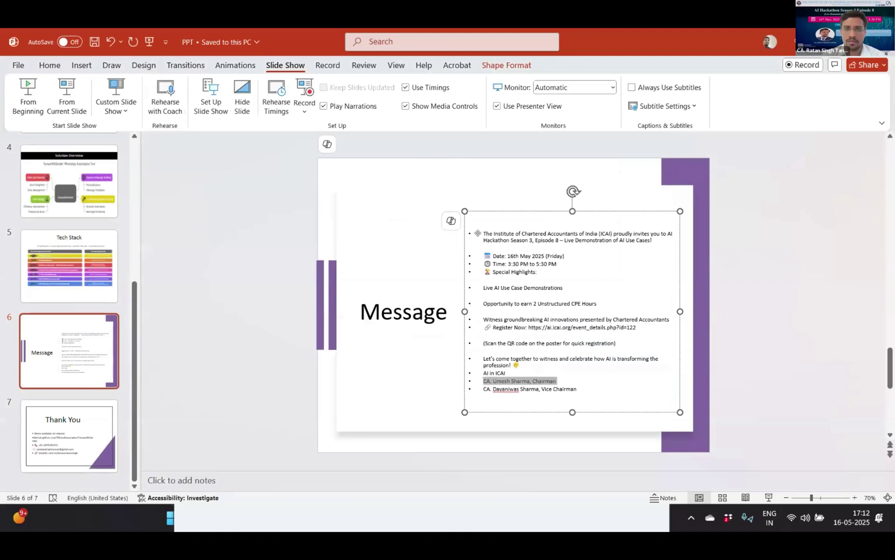
{"action": "left_click_drag", "start_coordinate": [478, 233], "coordinate": [558, 363]}
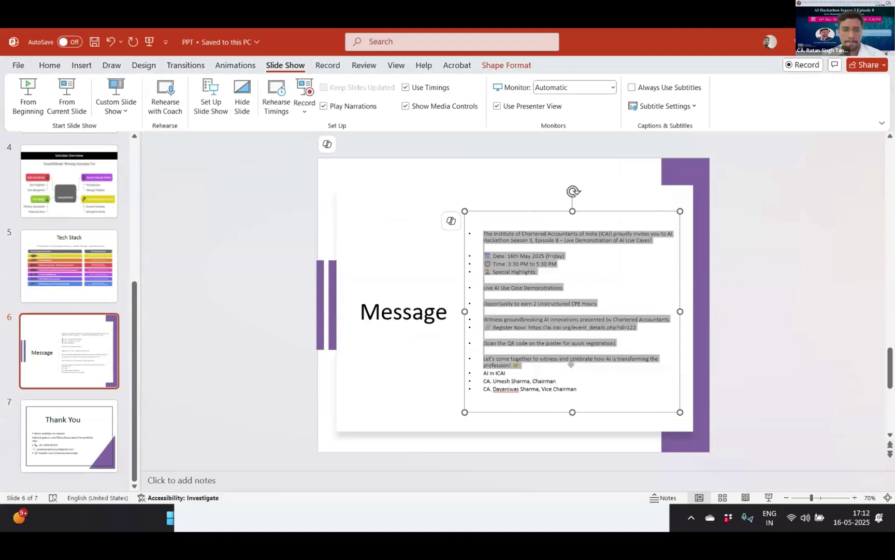
{"action": "key", "text": "alt+Tab"}
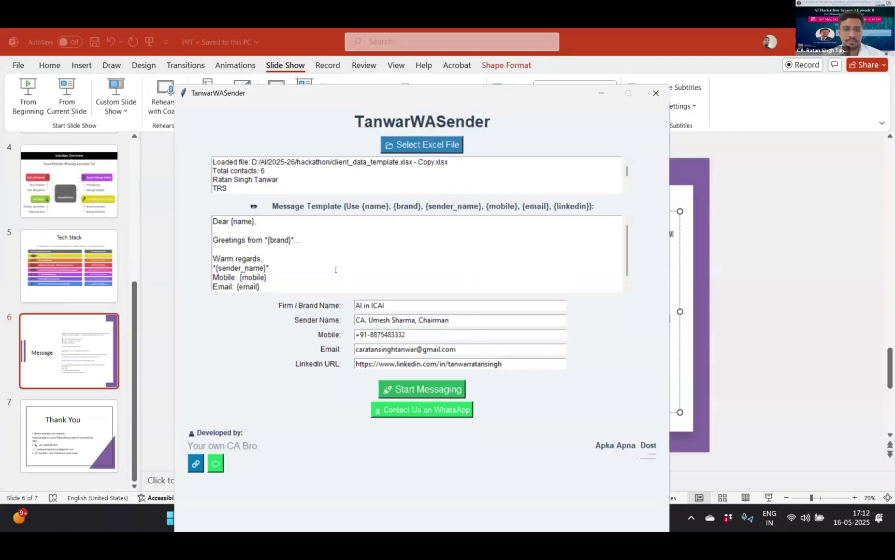
{"action": "key", "text": "ctrl+v"}
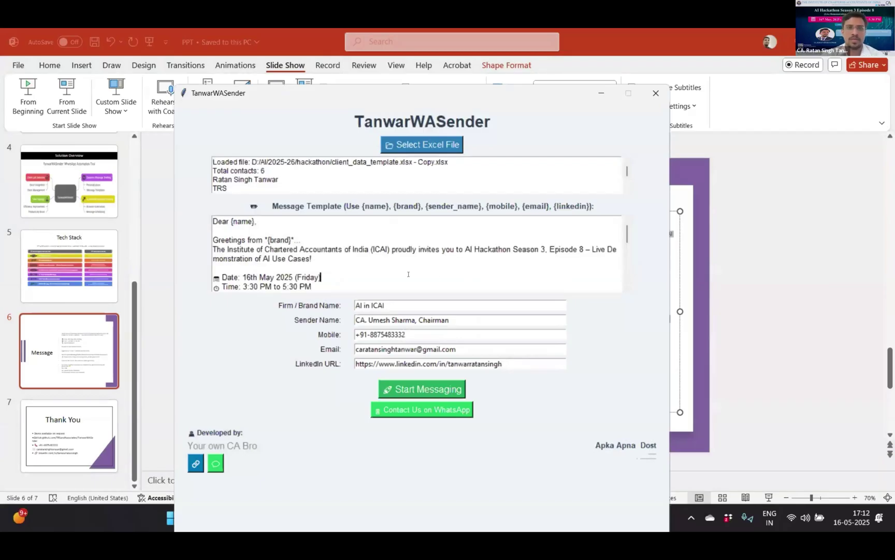
{"action": "left_click", "coordinate": [421, 390]}
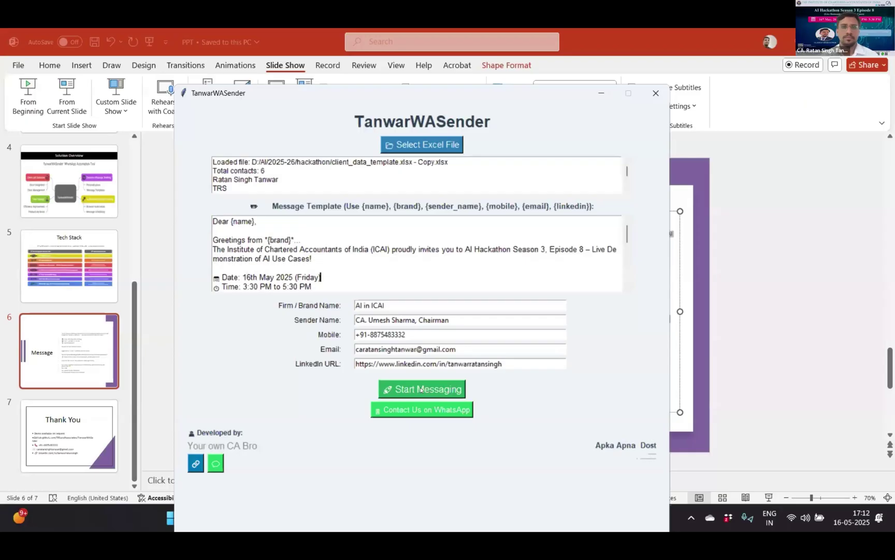
- Launch the WhatsApp Web session and log in by scanning the QR code with the phone
{"action": "left_click", "coordinate": [421, 389]}
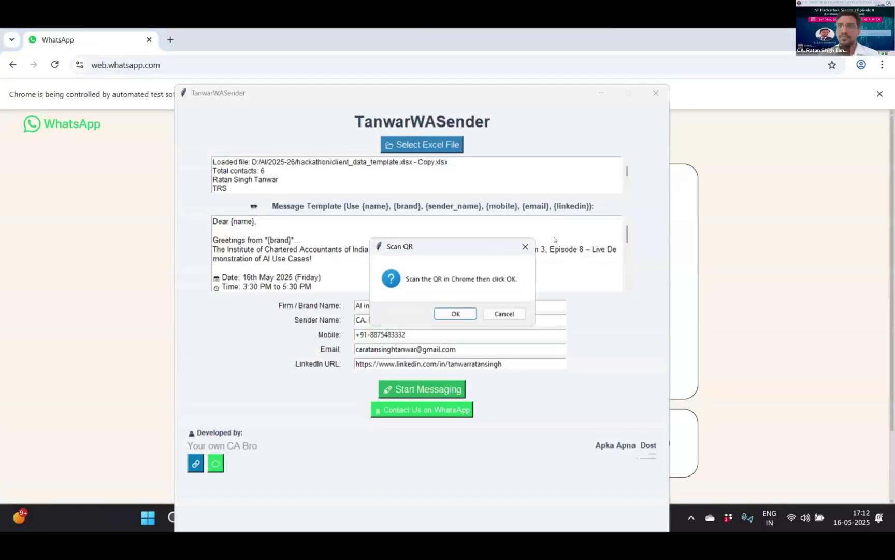
{"action": "left_click", "coordinate": [696, 322]}
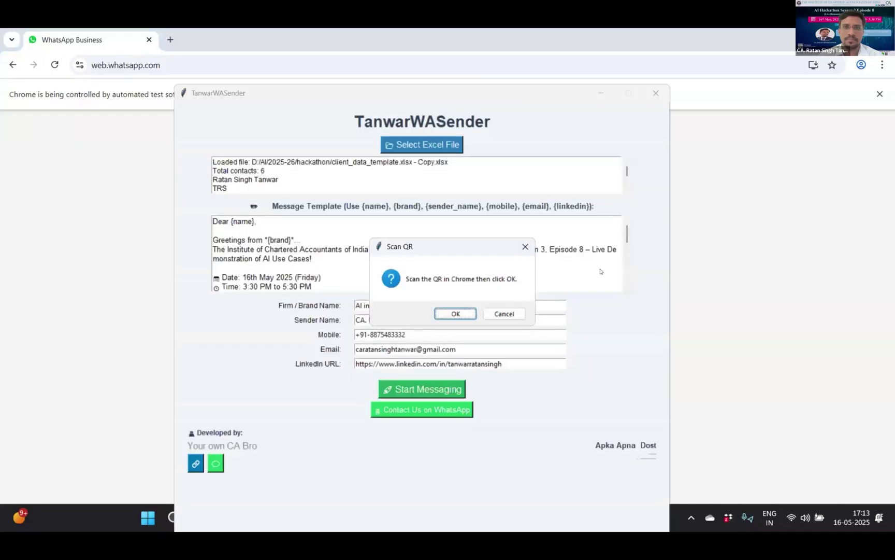
{"action": "key", "text": "Return"}
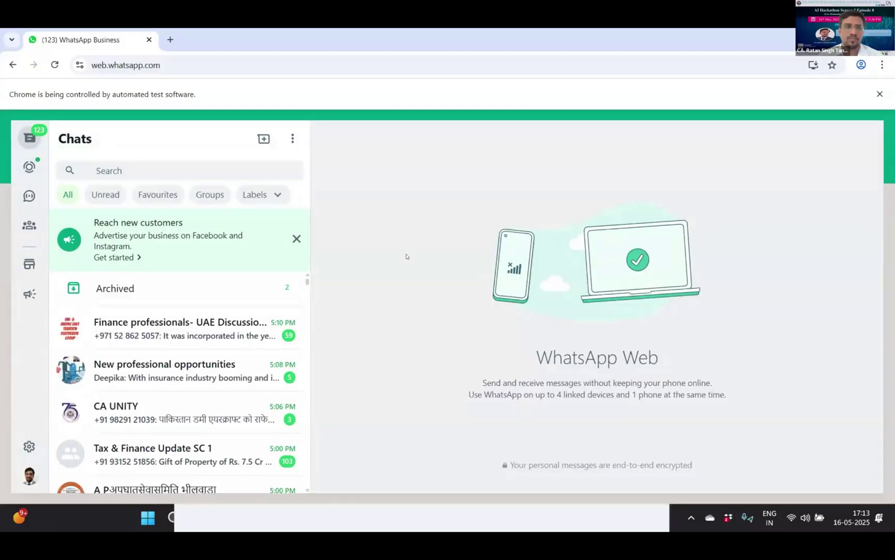
{"action": "key", "text": "alt+Tab"}
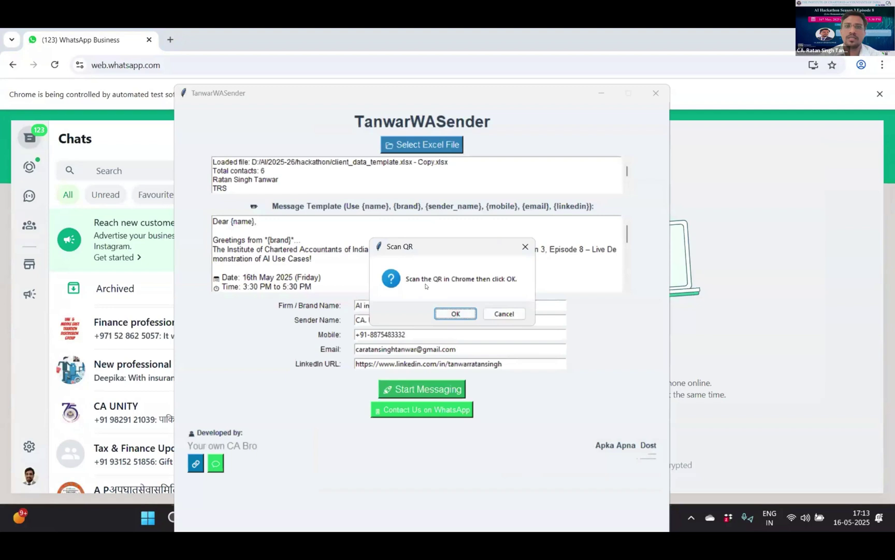
- Click OK on the Scan QR dialog so the tool opens the first contact's chat
{"action": "left_click", "coordinate": [451, 312]}
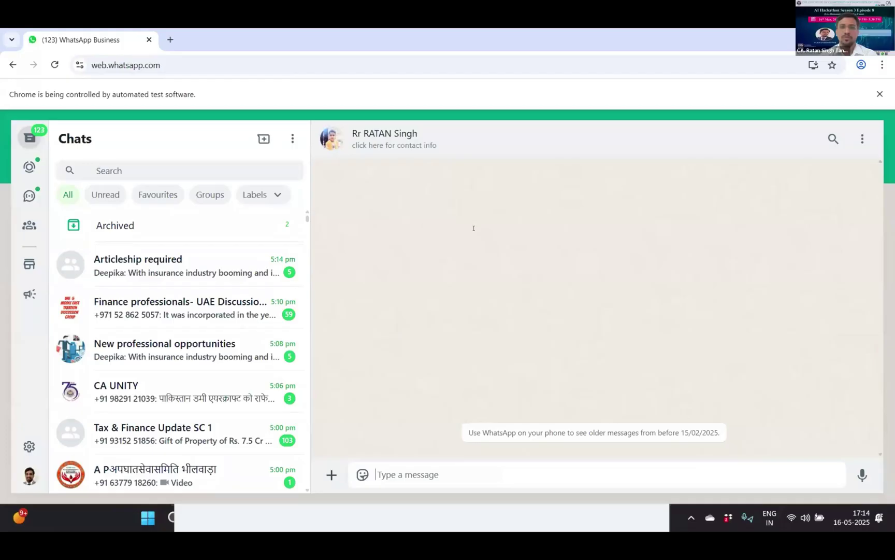
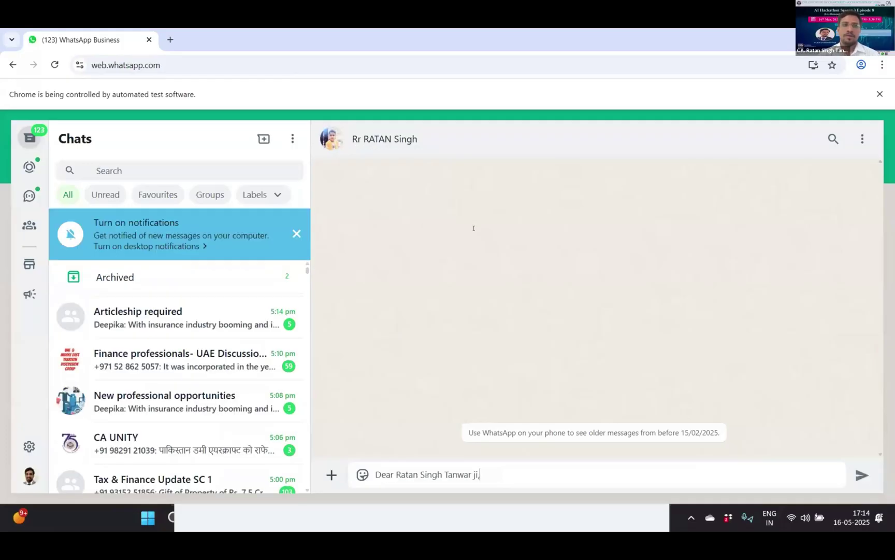
- Start the message with the contact's salutation, the *AI in ICAI* greeting and invitation, Date 16th May 2025, Time 3:30–5:30 PM
{"action": "key", "text": "shift+Return"}
{"action": "key", "text": "shift+Return"}
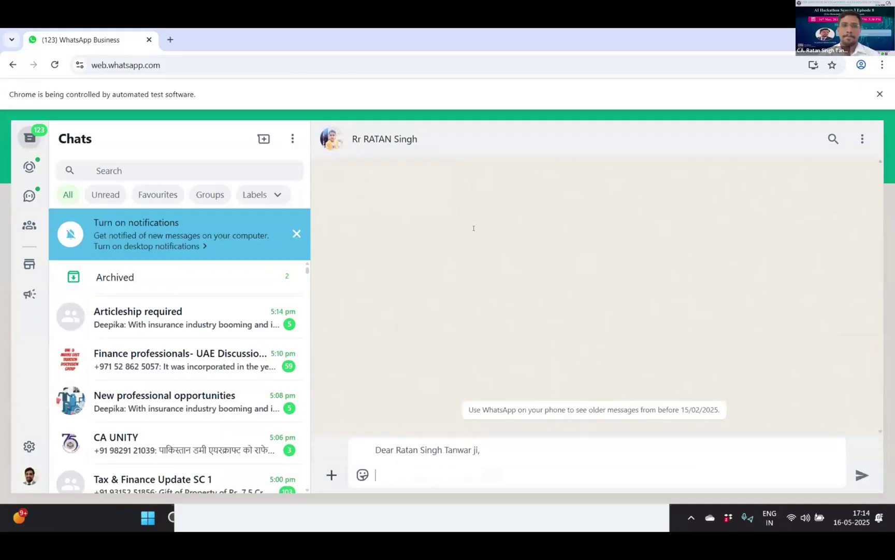
{"action": "type", "text": "Greetings from *AI in ICAI*..."}
{"action": "key", "text": "shift+Return"}
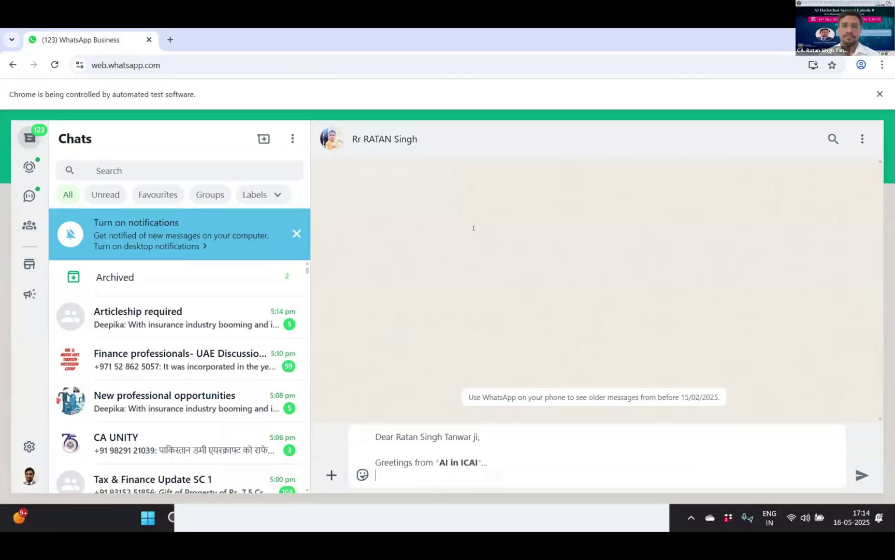
{"action": "type", "text": "The Institute of Chartered Accountants of India (ICAI) proudly invites you to AI Hackathon Season 3, Episode 8 – Live Demonstration of AI Use Cases!"}
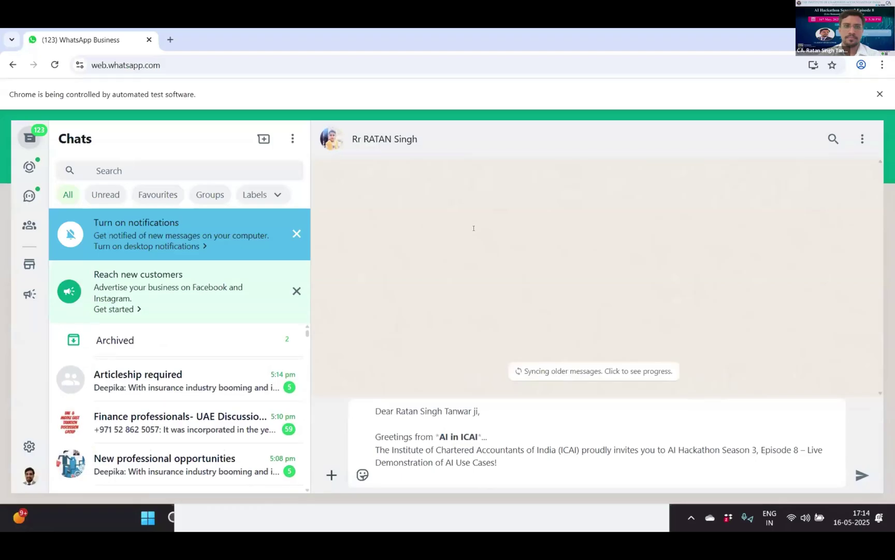
{"action": "key", "text": "shift+Return"}
{"action": "type", "text": "Date: 16th May 2025 (Friday)"}
{"action": "key", "text": "shift+Return"}
{"action": "type", "text": "Time: 3:30 PM to 5:30 PM"}
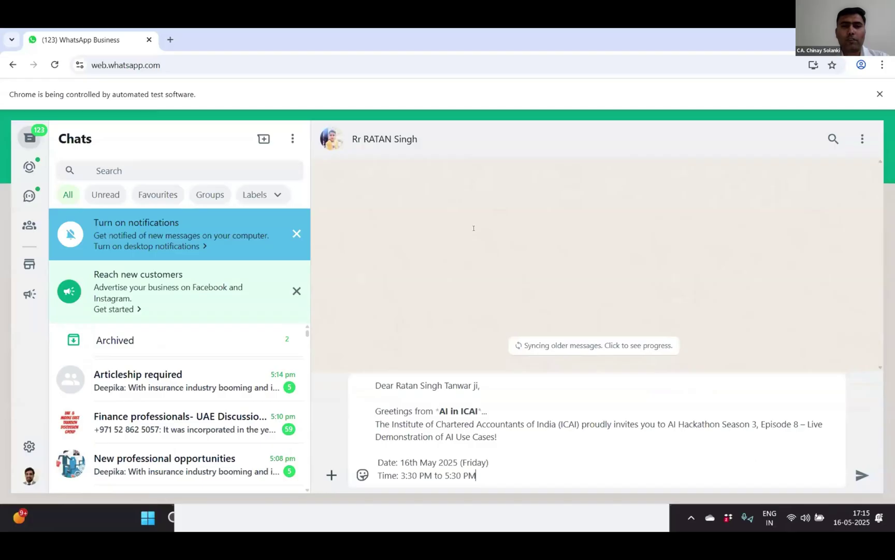
{"action": "key", "text": "shift+Return"}
{"action": "type", "text": "Special Highlights:"}
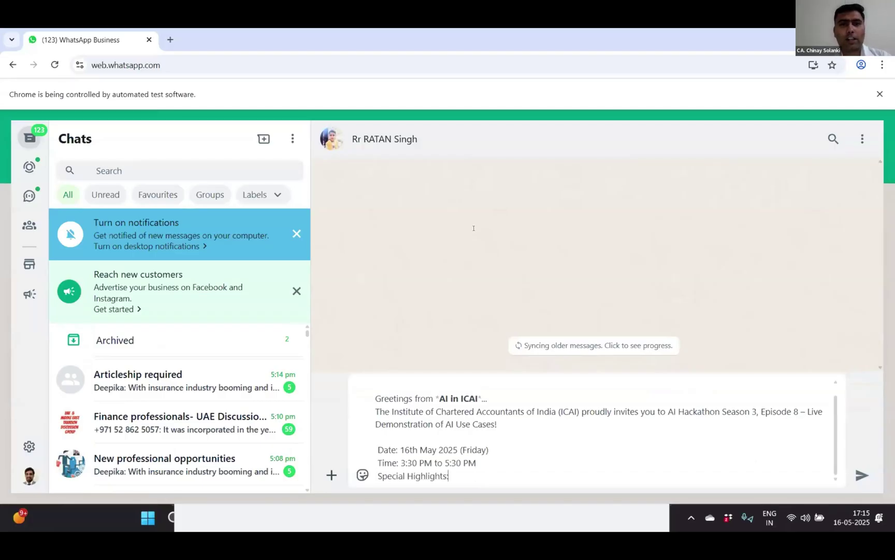
{"action": "key", "text": "shift+Return"}
{"action": "key", "text": "shift+Return"}
- Add the three Special Highlights, the Register Now link (event id=122) and the QR-code note
{"action": "type", "text": "Live AI Use Case Demonstrations"}
{"action": "key", "text": "shift+Return"}
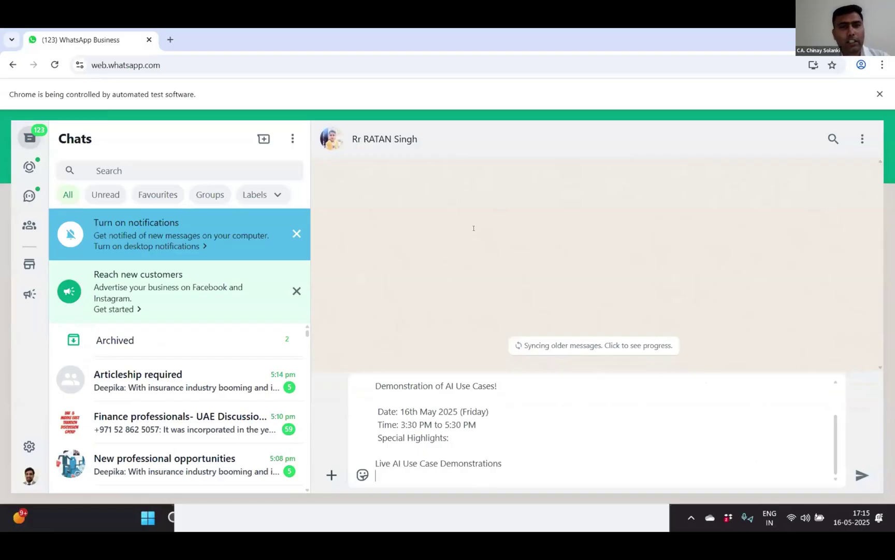
{"action": "key", "text": "shift+Return"}
{"action": "type", "text": "Opportunity to earn 2 Unstructured CPE Hours"}
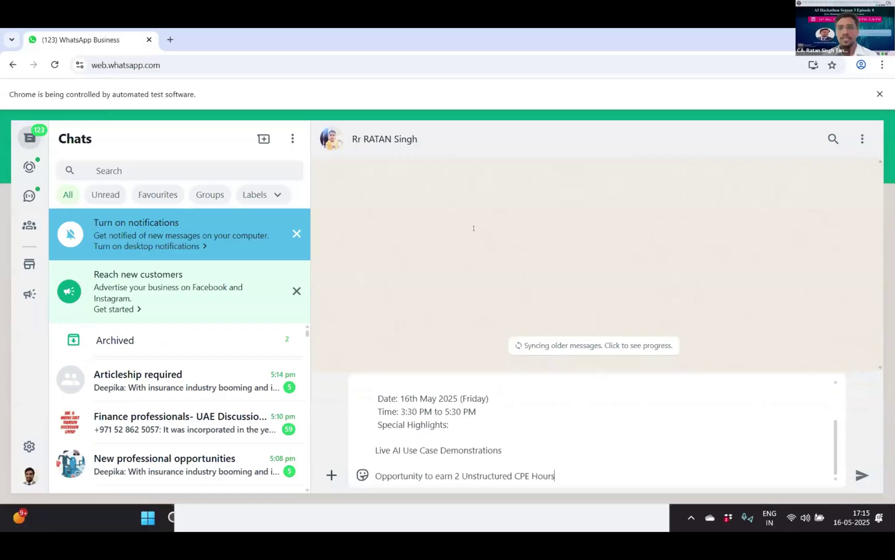
{"action": "key", "text": "shift+Return"}
{"action": "key", "text": "shift+Return"}
{"action": "type", "text": "Witness groundbreaking AI innovations presented by Chartered Accountants"}
{"action": "key", "text": "shift+Return"}
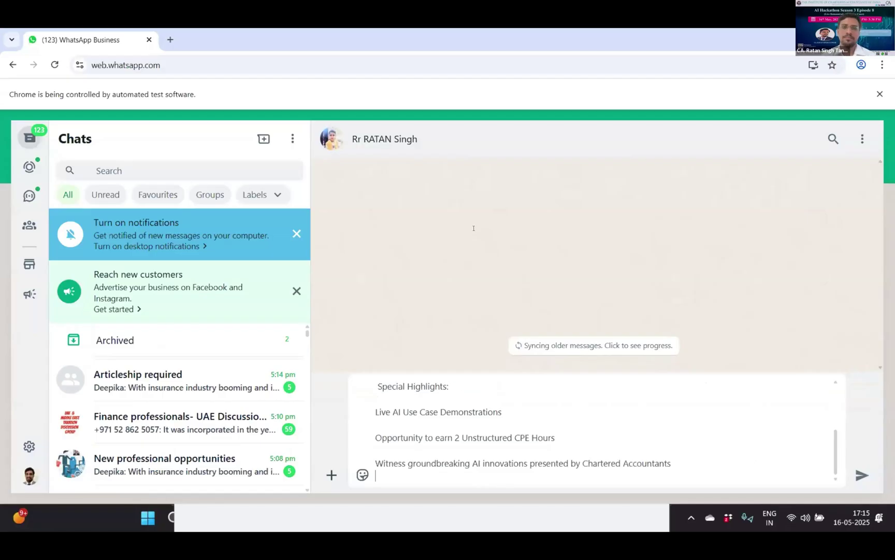
{"action": "type", "text": "Register Now: https://ai.icai.org/event_details.php?id=122"}
{"action": "key", "text": "shift+Return"}
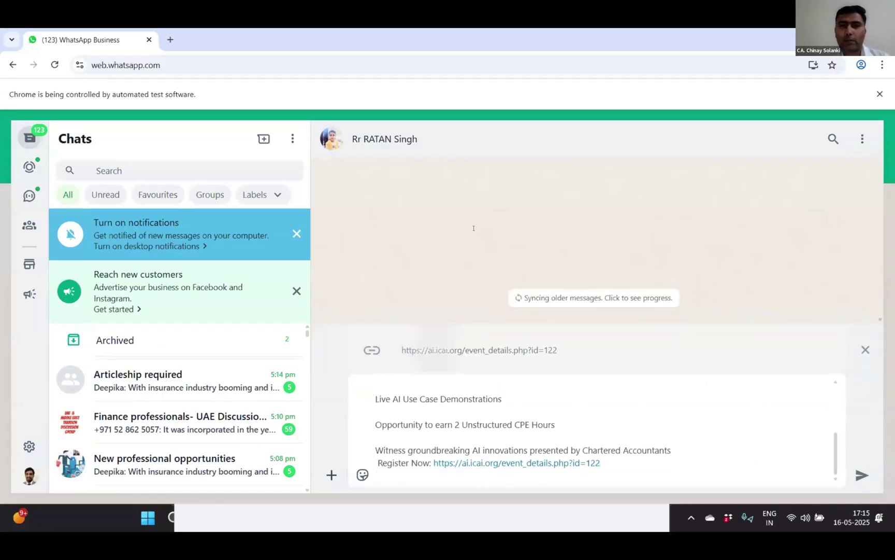
{"action": "key", "text": "shift+Return"}
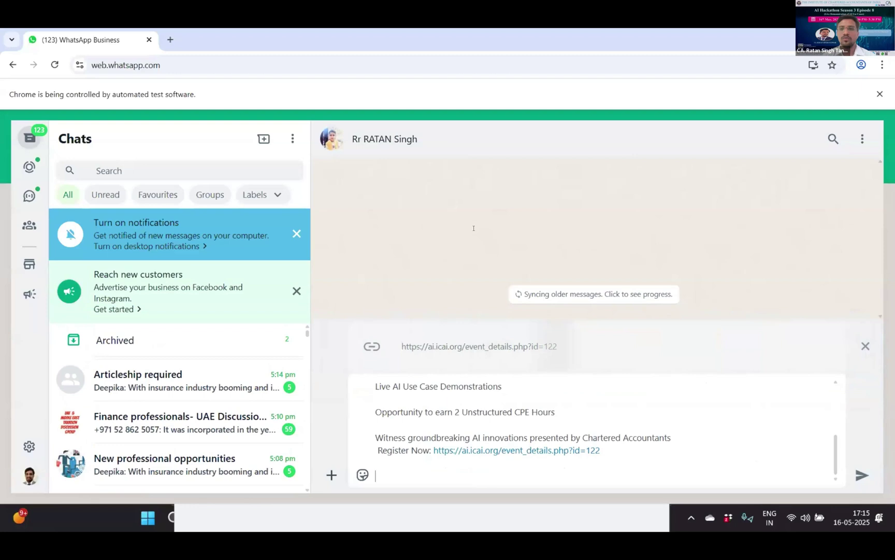
{"action": "type", "text": "(Scan the QR code on the poster for quick registration)"}
{"action": "key", "text": "shift+Return"}
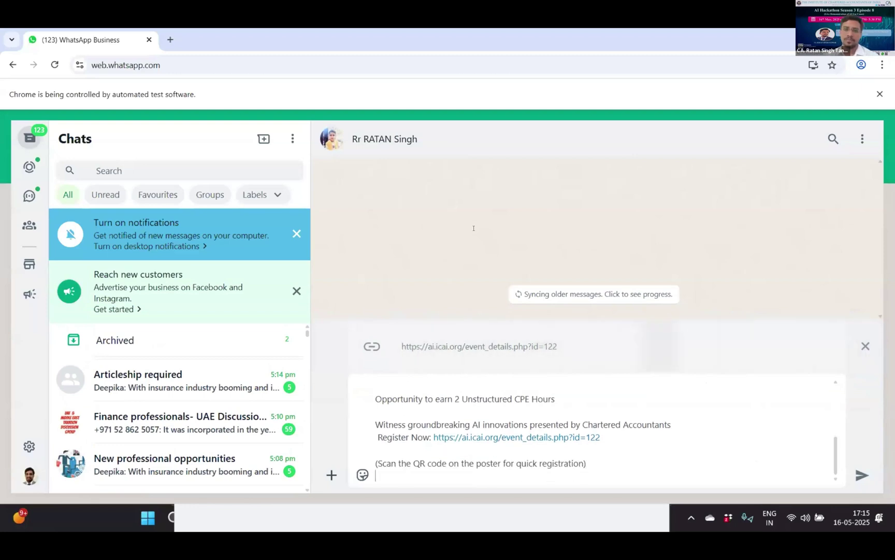
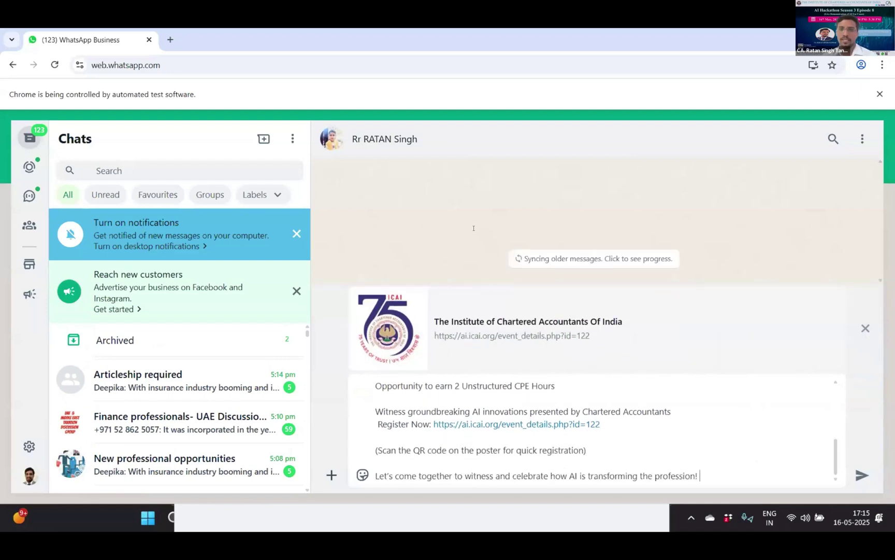
- Add the closing sentence, 'Warm regards,', the chairman's signature and contact details, and send the invitation
{"action": "key", "text": "shift+Return"}
{"action": "key", "text": "shift+Return"}
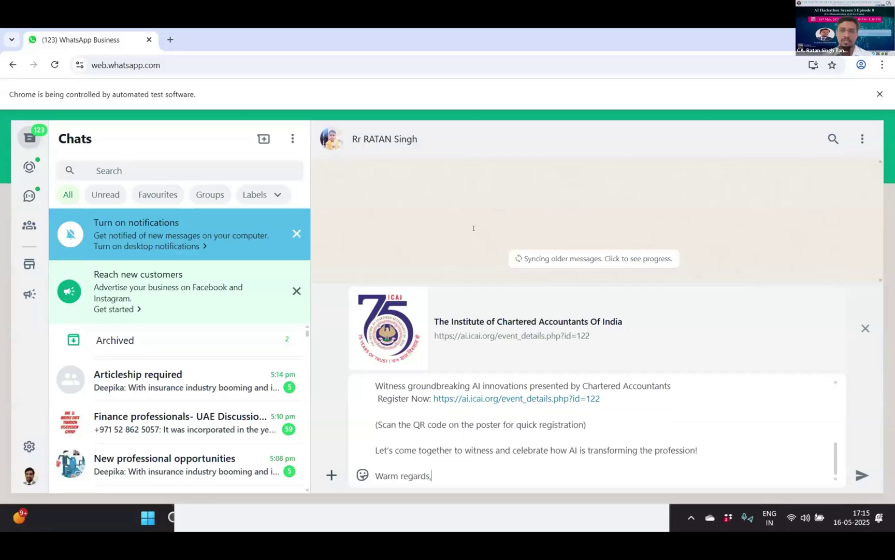
{"action": "key", "text": "shift+Return"}
{"action": "key", "text": "shift+Return"}
{"action": "key", "text": "shift+Return"}
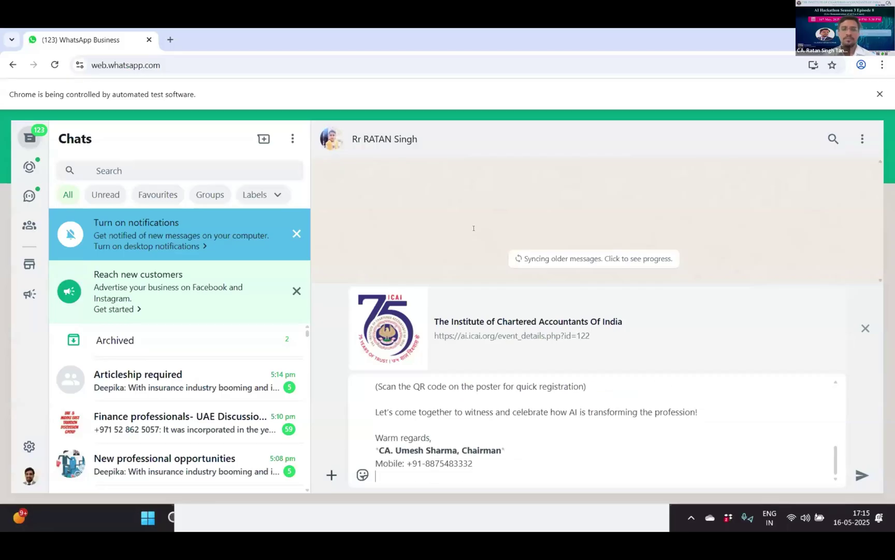
{"action": "key", "text": "shift+Return"}
{"action": "key", "text": "Return"}
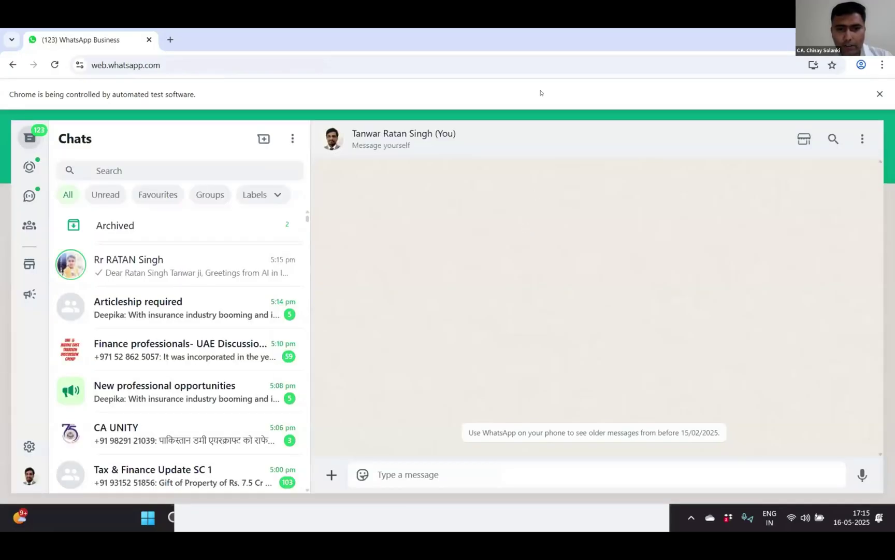
- Begin with a short initials salutation, the *AI in ICAI* greeting, invitation, Date 16th May 2025 and 3:30–5:30 PM
{"action": "type", "text": "Dear TRS ji,"}
{"action": "key", "text": "shift+Return"}
{"action": "key", "text": "shift+Return"}
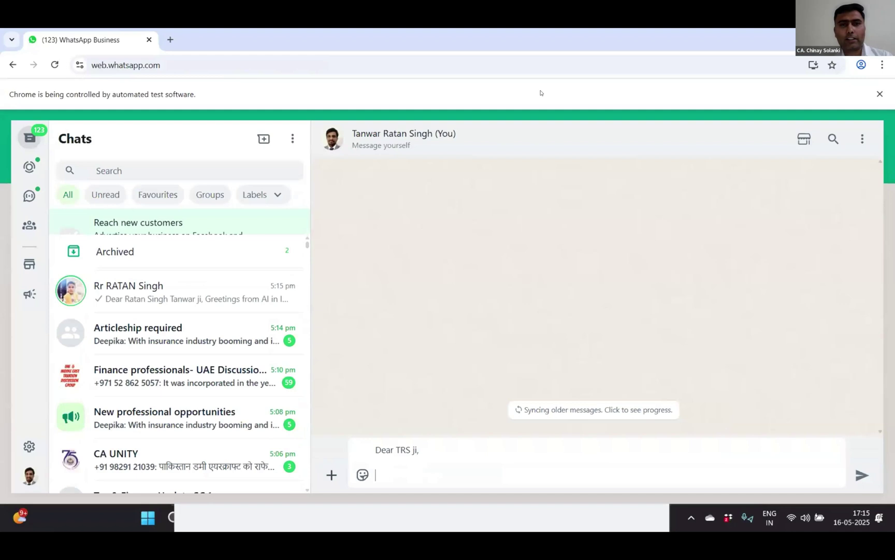
{"action": "type", "text": "Greetings from *AI in ICAI*..."}
{"action": "key", "text": "shift+Return"}
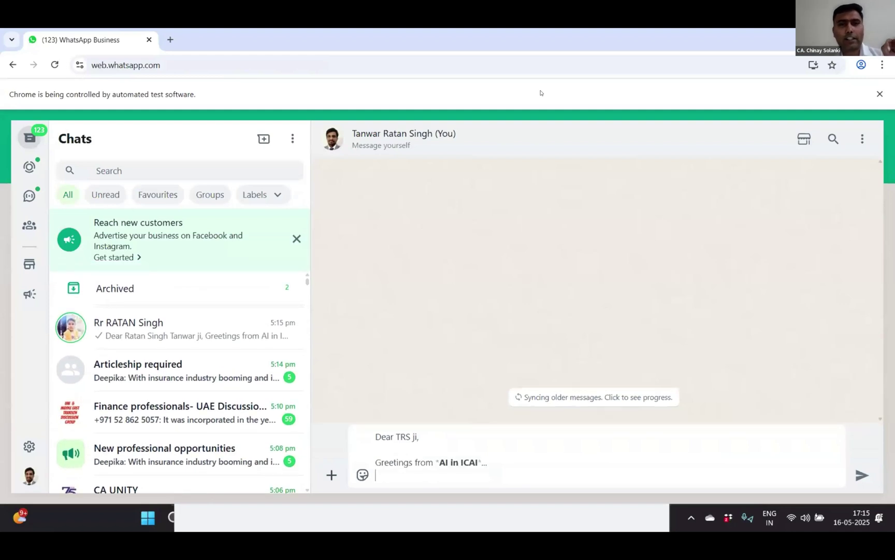
{"action": "type", "text": "The Institute of Chartered Accountants of India (ICAI) proudly invites you to AI Hackathon Season 3, Episode 8 – Live Demonstration of AI Use Cases!"}
{"action": "key", "text": "shift+Return"}
{"action": "key", "text": "shift+Return"}
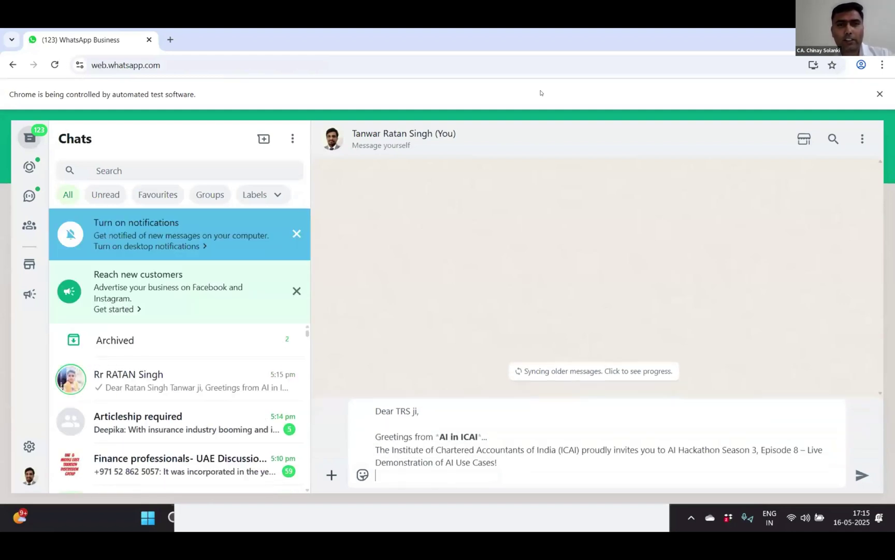
{"action": "type", "text": "Date: 16th May 2025 (Friday)"}
{"action": "key", "text": "shift+Return"}
{"action": "type", "text": "Time: 3:30 PM to 5:30 PM"}
{"action": "key", "text": "shift+Return"}
{"action": "type", "text": "Special Highlights:"}
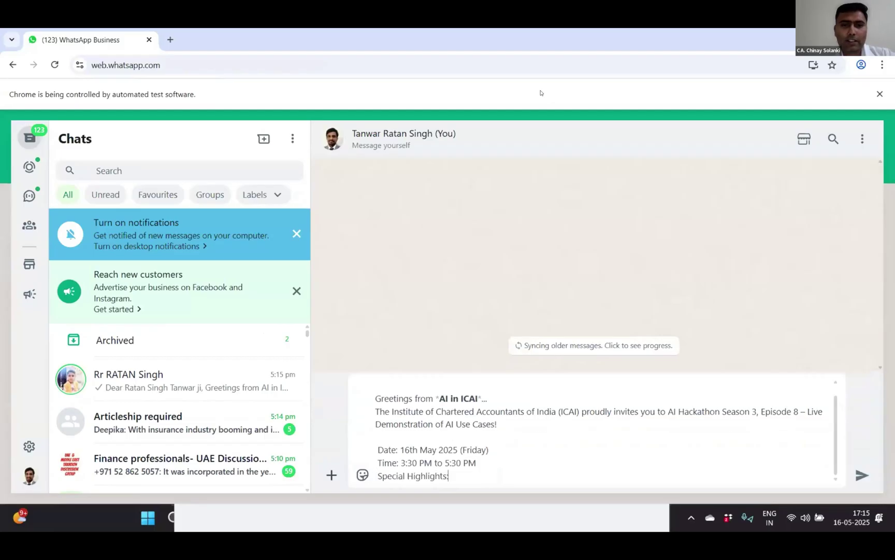
{"action": "key", "text": "shift+Return"}
- Add the Special Highlights (live demos, 2 CPE hours, CA innovations), the Register Now link and the QR note
{"action": "type", "text": "Live AI Use Case Demonstrations"}
{"action": "key", "text": "shift+Return"}
{"action": "key", "text": "shift+Return"}
{"action": "type", "text": "Opportunity to earn 2 Unstructured CPE Hours"}
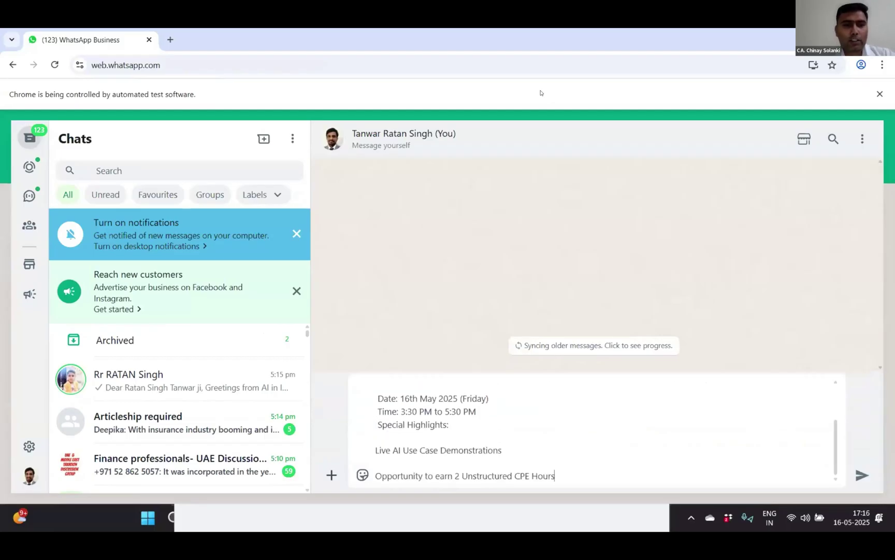
{"action": "key", "text": "shift+Return"}
{"action": "key", "text": "shift+Return"}
{"action": "type", "text": "Witness groundbreaking AI innovations presented by Chartered Accountants"}
{"action": "key", "text": "shift+Return"}
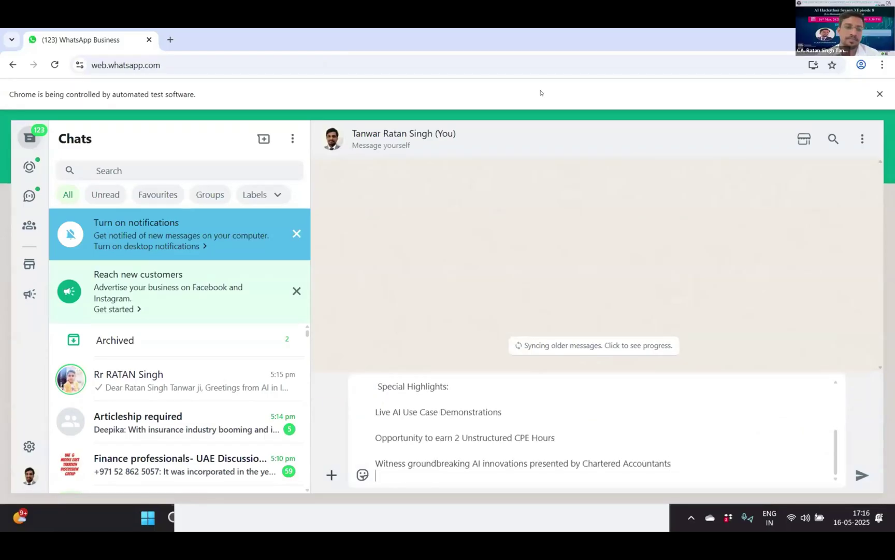
{"action": "type", "text": "Register Now: https://ai.icai.org/event_details.php?id=122"}
{"action": "key", "text": "shift+Return"}
{"action": "key", "text": "shift+Return"}
{"action": "type", "text": "(Scan the QR code on the poster for quick registration)"}
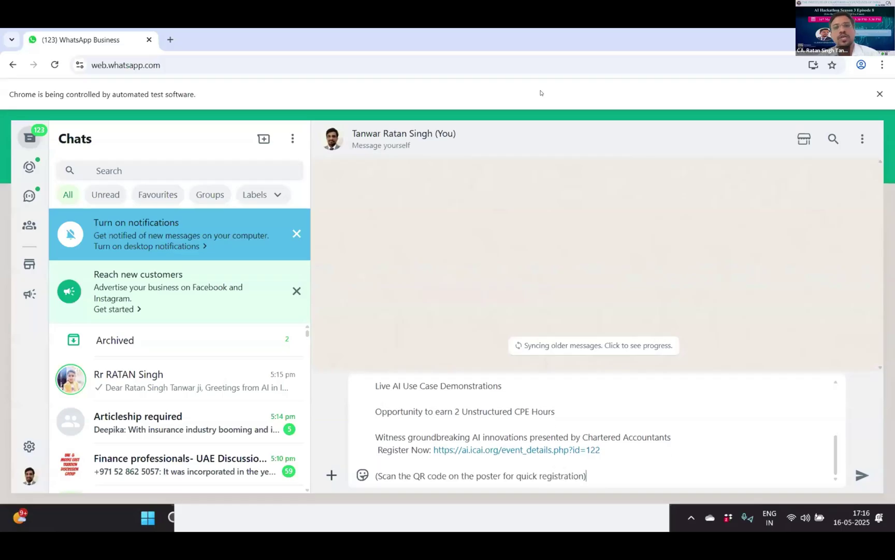
{"action": "key", "text": "shift+Return"}
{"action": "key", "text": "shift+Return"}
- Finish with the closing sentence, 'Warm regards,', the chairman's signature and contact details, then send it
{"action": "key", "text": "shift+Return"}
{"action": "key", "text": "shift+Return"}
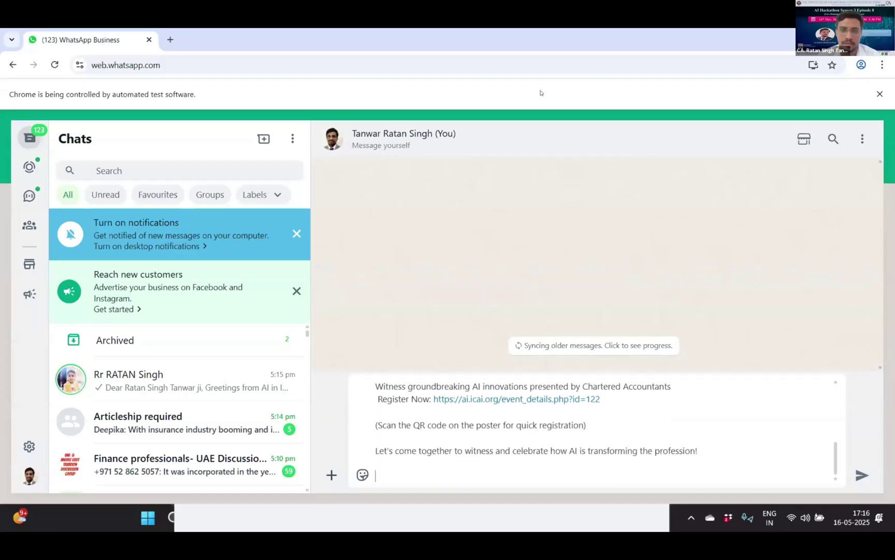
{"action": "key", "text": "shift+Return"}
{"action": "key", "text": "shift+Return"}
{"action": "key", "text": "shift+Return"}
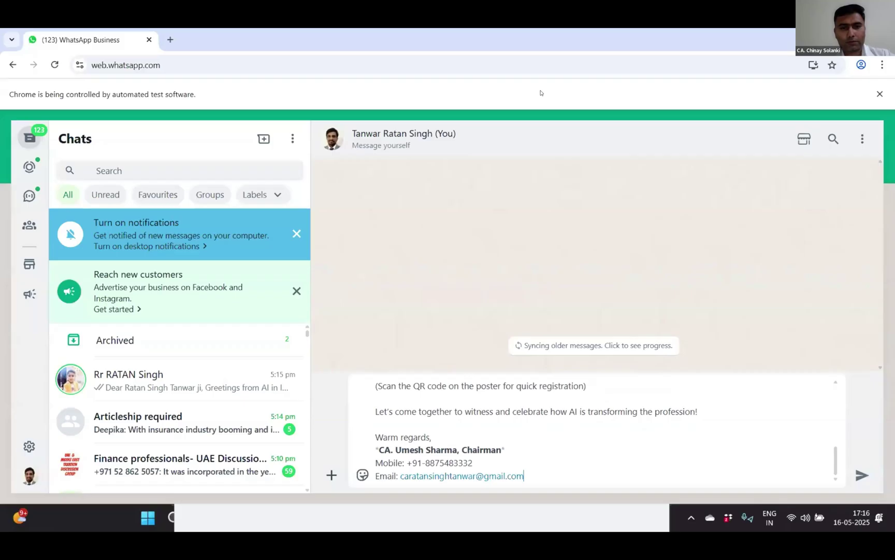
{"action": "key", "text": "shift+Return"}
{"action": "key", "text": "Return"}
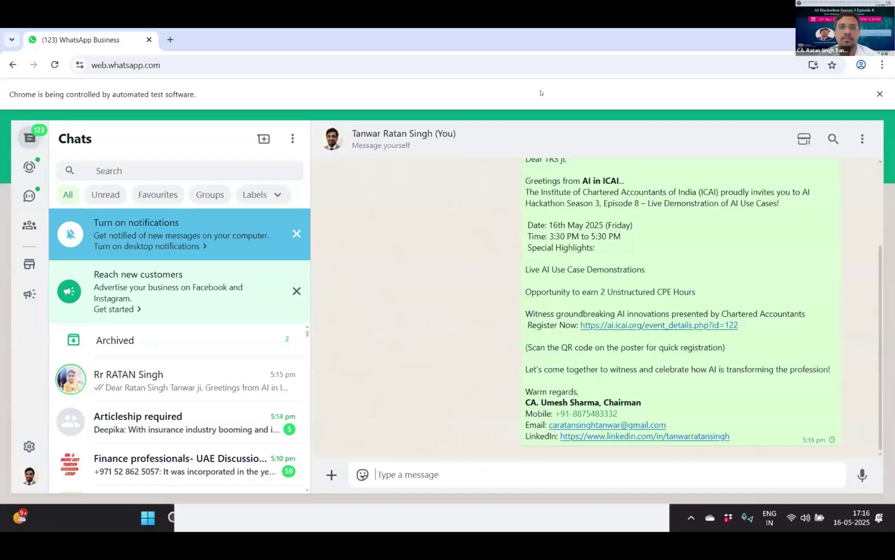